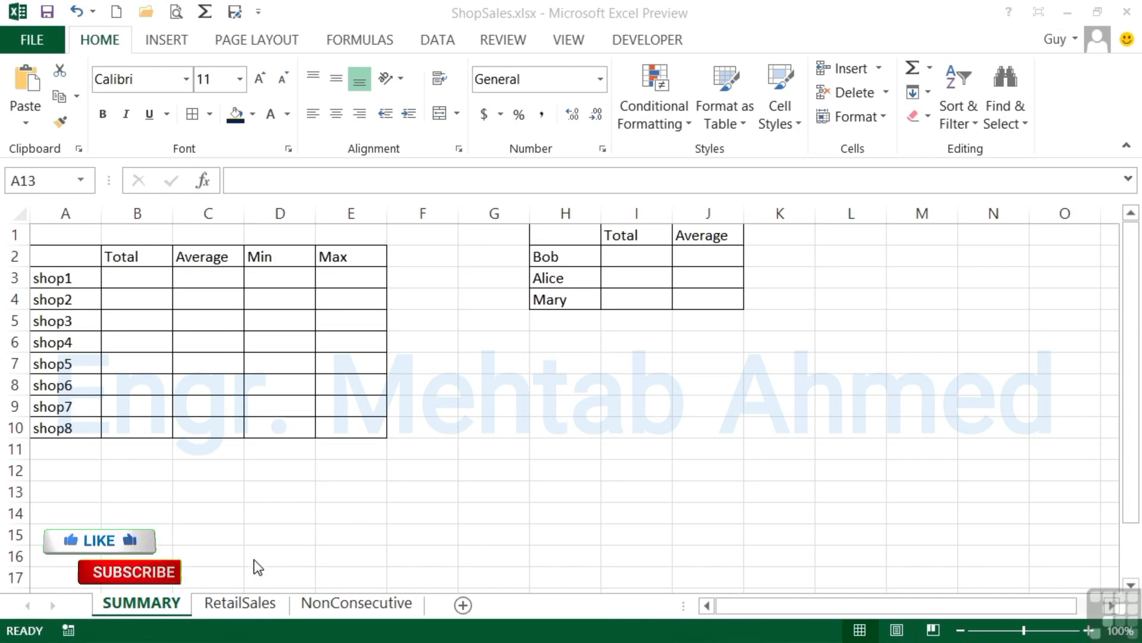
# Step: Review the RetailSales and NonConsecutive sheets, select B2:F4 on NonConsecutive, and return to the SUMMARY sheet
pyautogui.click(248, 605)
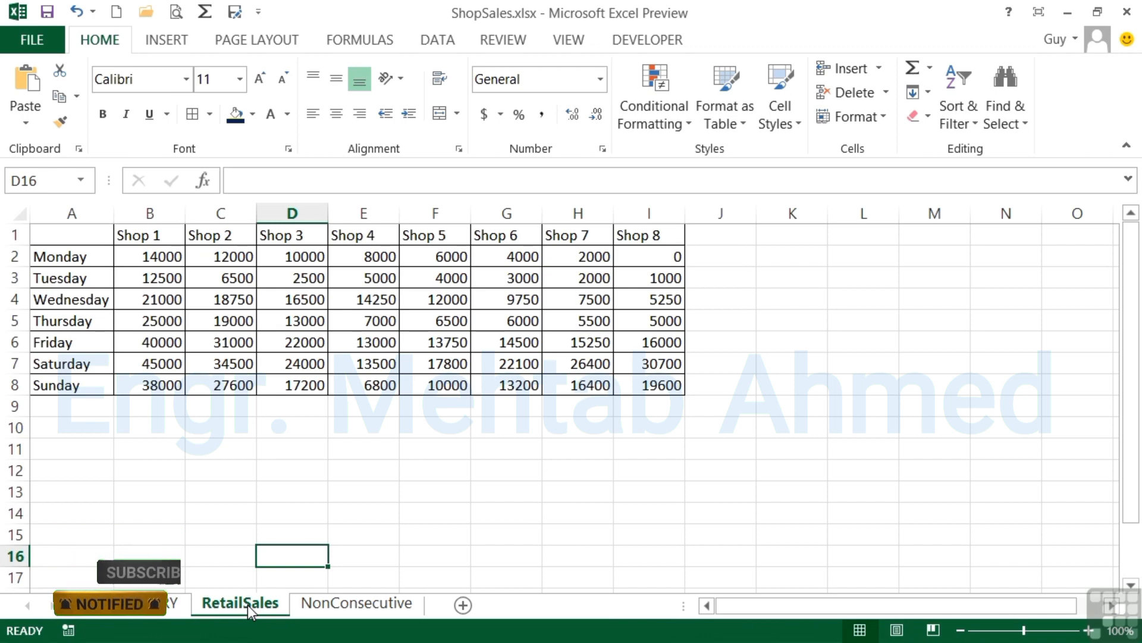
pyautogui.click(331, 602)
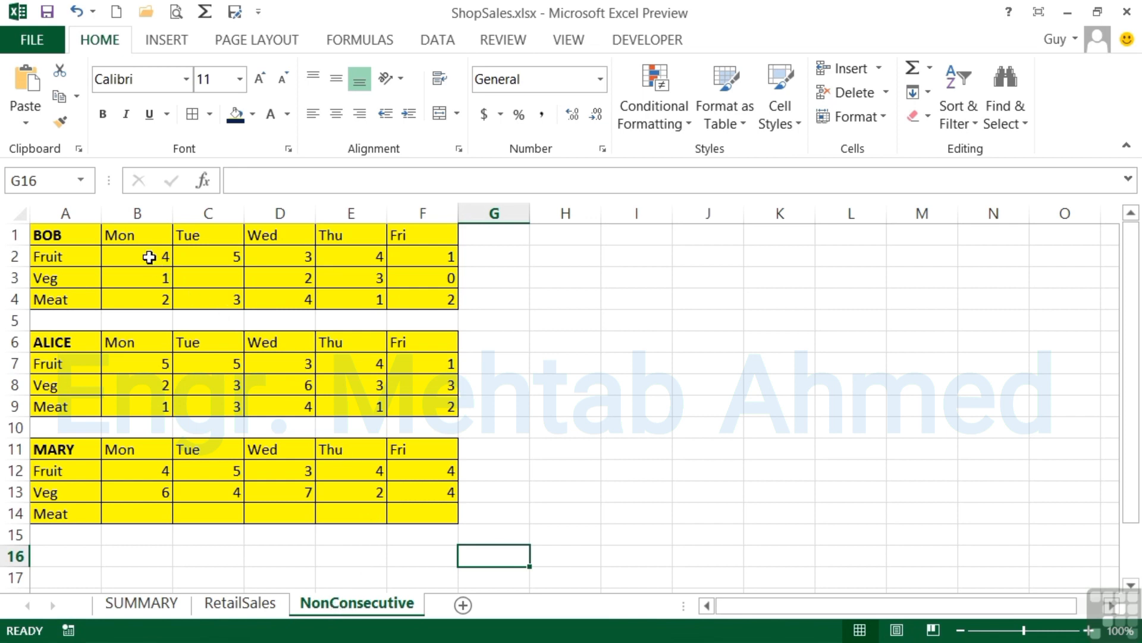
pyautogui.moveTo(150, 255); pyautogui.dragTo(416, 299)
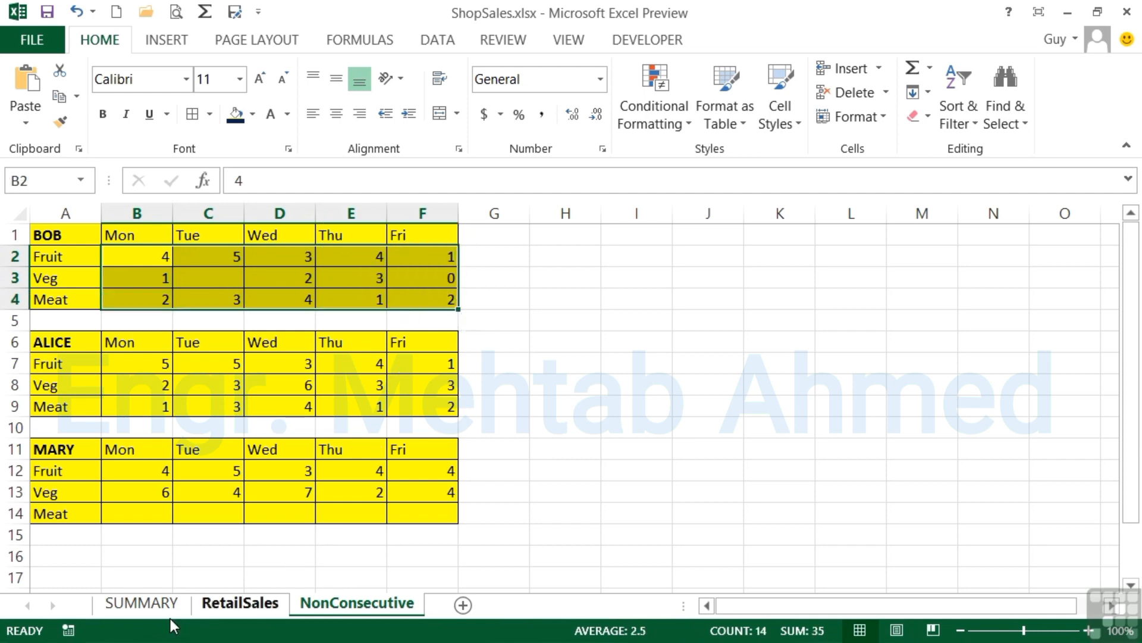
pyautogui.click(148, 607)
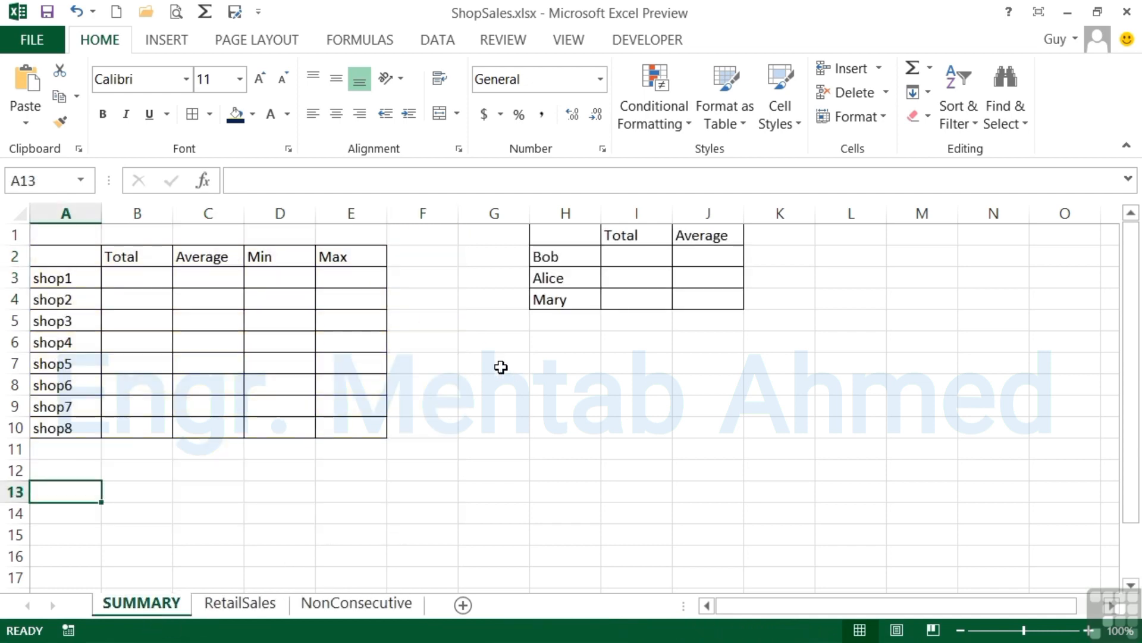
# Step: In K2 of the SUMMARY sheet, enter a SUM formula totalling B2:F4 of the NonConsecutive sheet
pyautogui.click(781, 262)
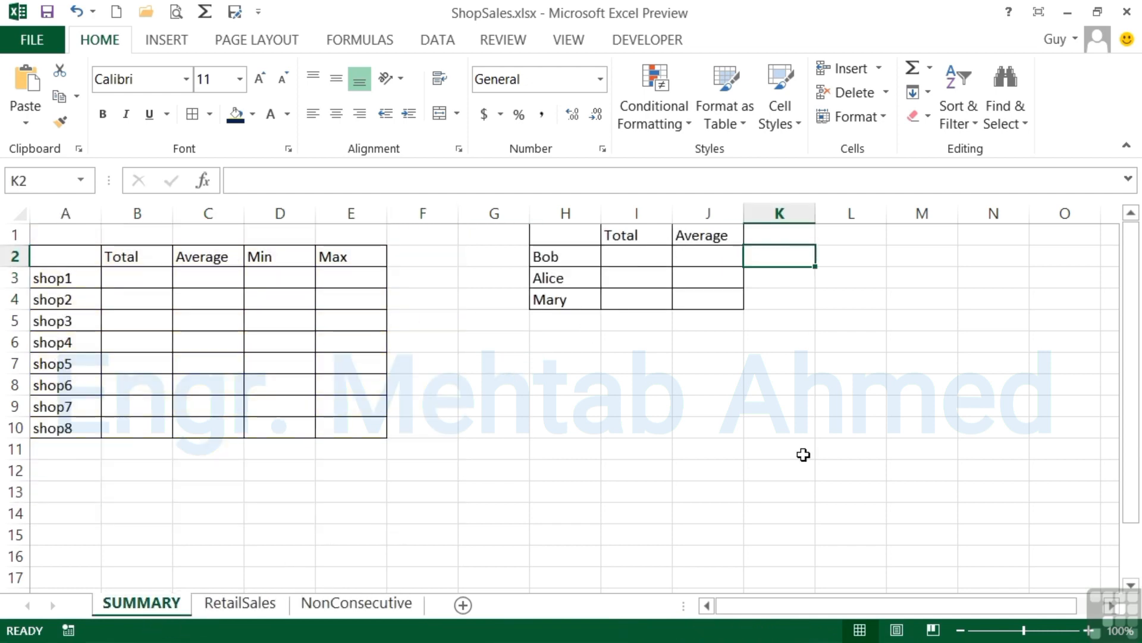
pyautogui.write('=sum(')
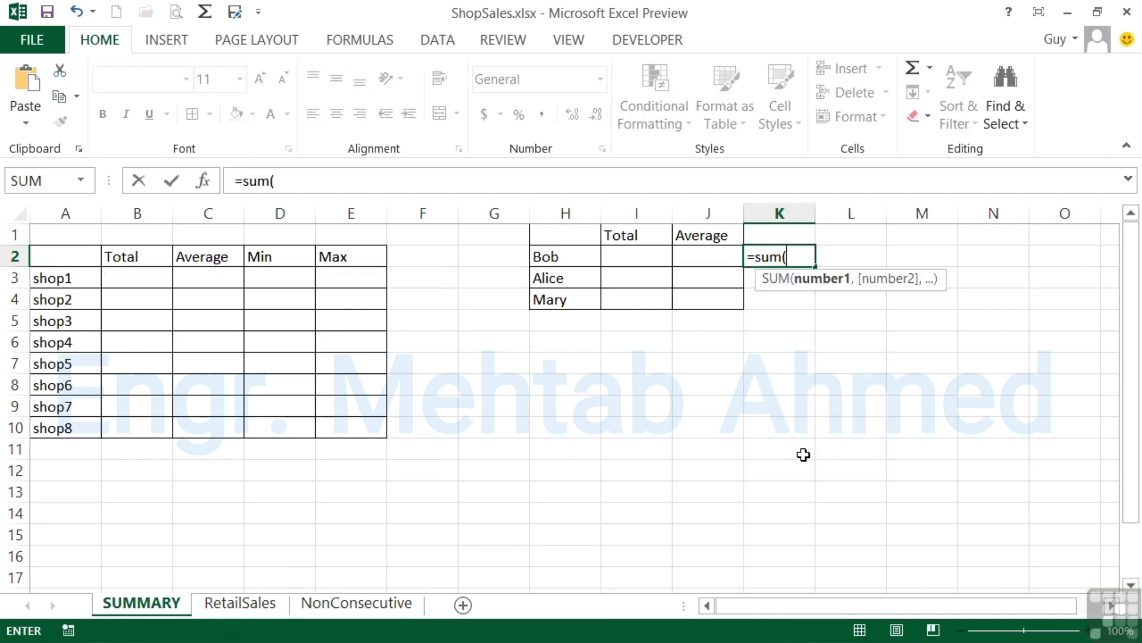
pyautogui.click(355, 604)
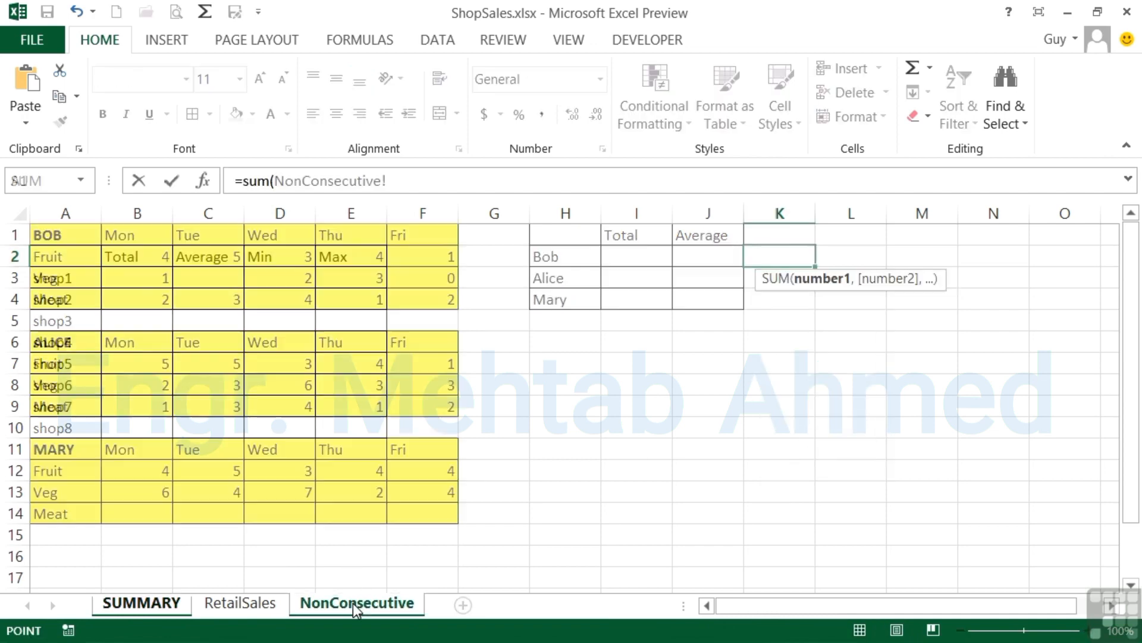
pyautogui.moveTo(157, 256); pyautogui.dragTo(420, 307)
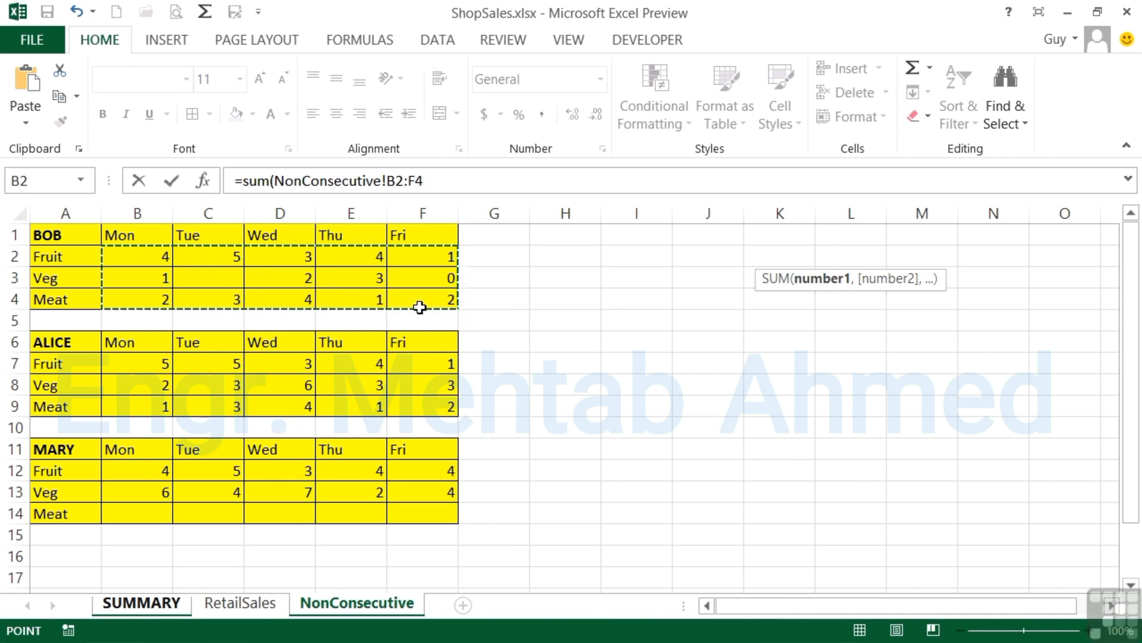
pyautogui.press('Return')
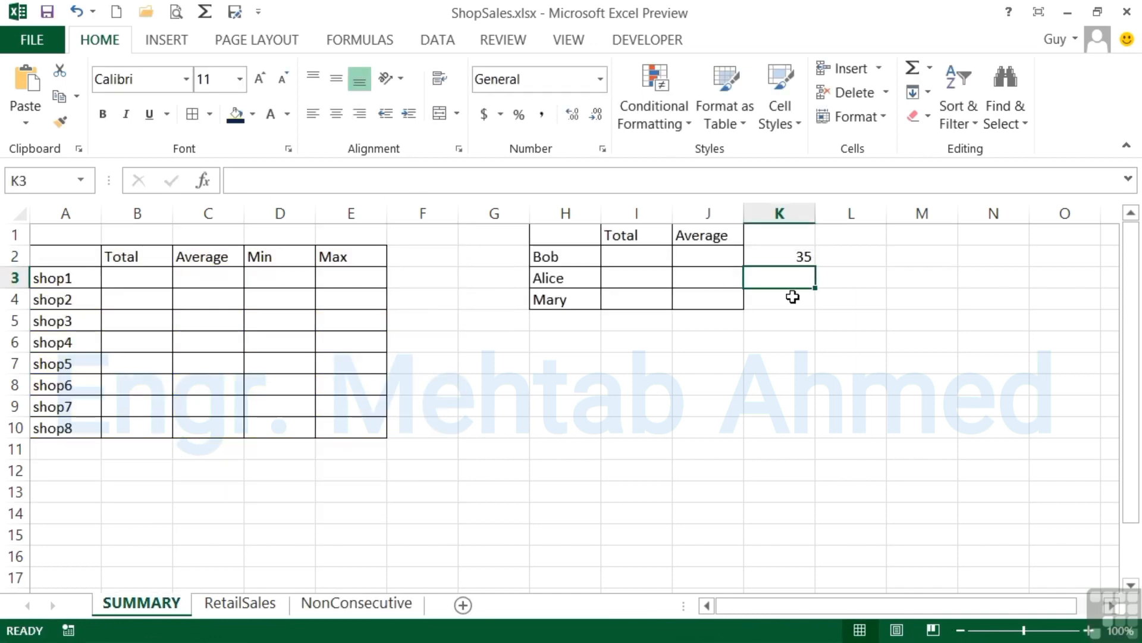
# Step: Turn the SUM formula in K2 into displayed text by putting an apostrophe before its equals sign
pyautogui.click(791, 257)
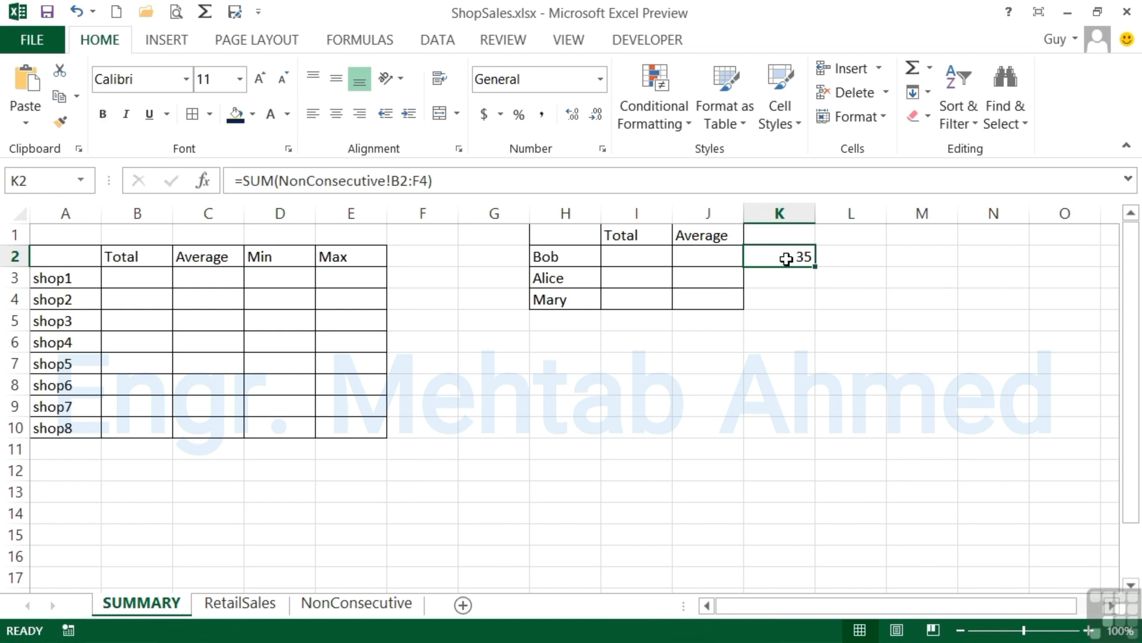
pyautogui.click(238, 182)
pyautogui.write("'")
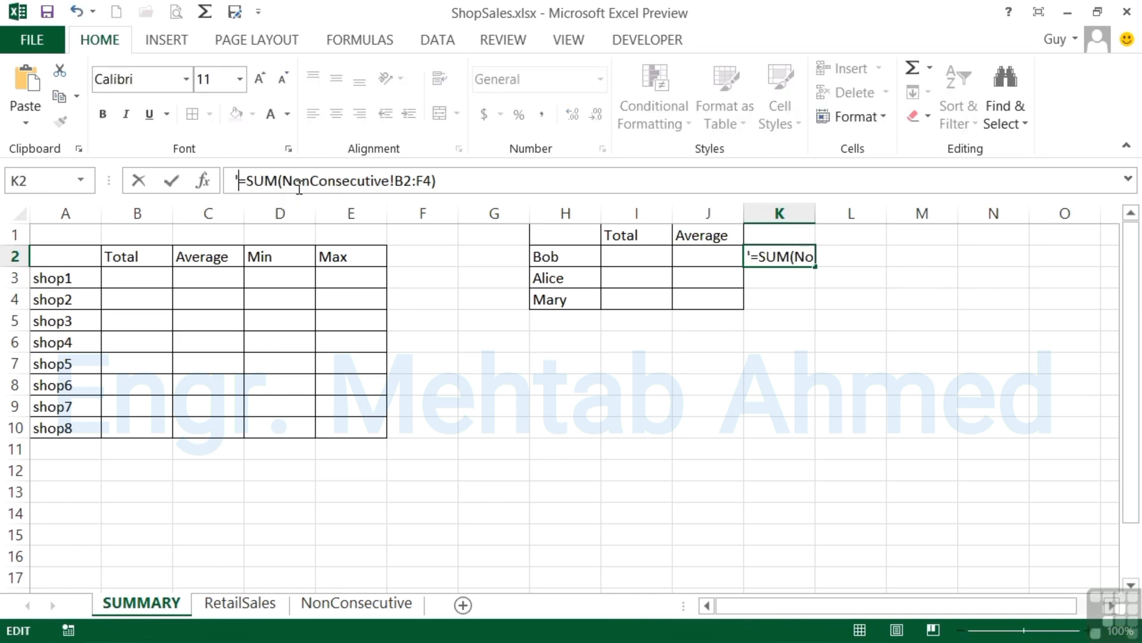
pyautogui.press('Return')
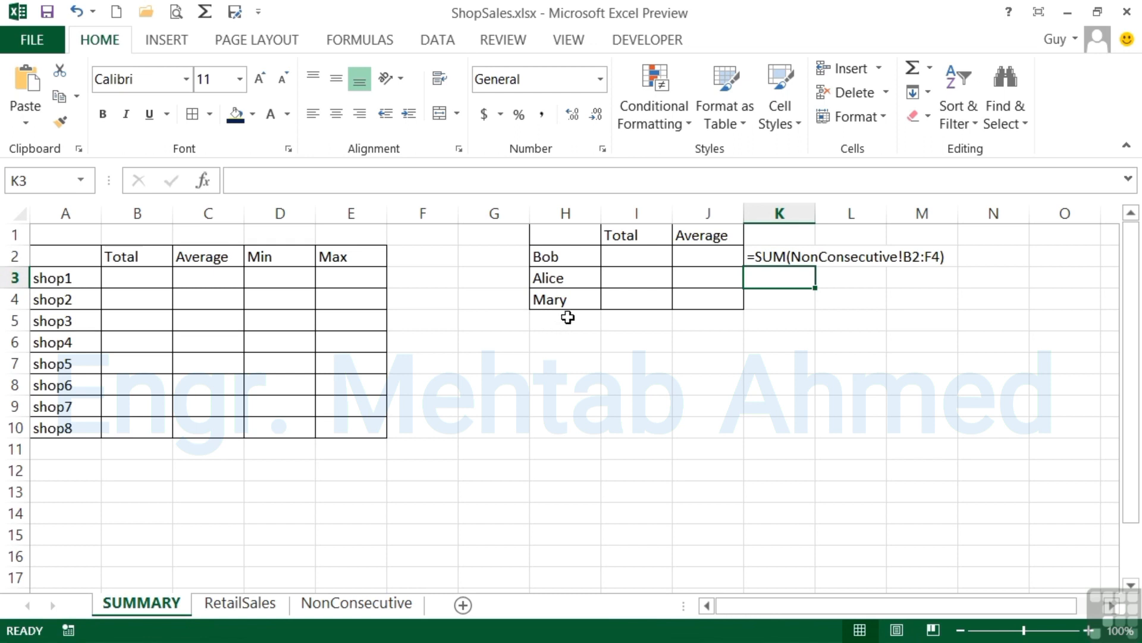
# Step: Name the range B2:F4 on the NonConsecutive sheet with the first name that heads its block in A1
pyautogui.click(377, 604)
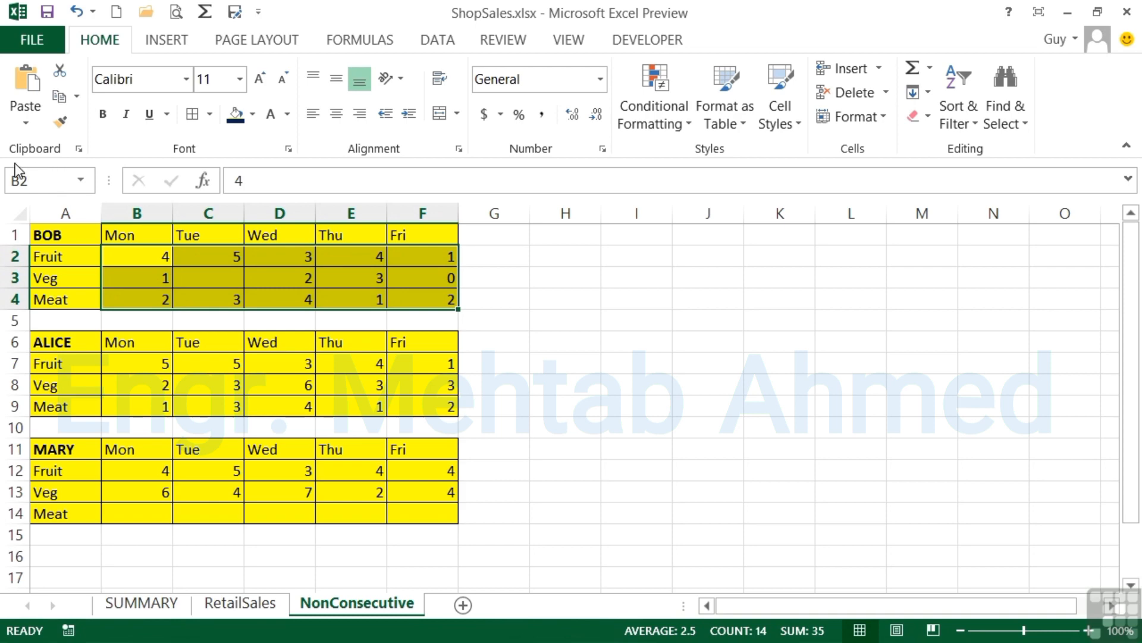
pyautogui.click(44, 179)
pyautogui.press('BackSpace')
pyautogui.write('bob')
pyautogui.press('Return')
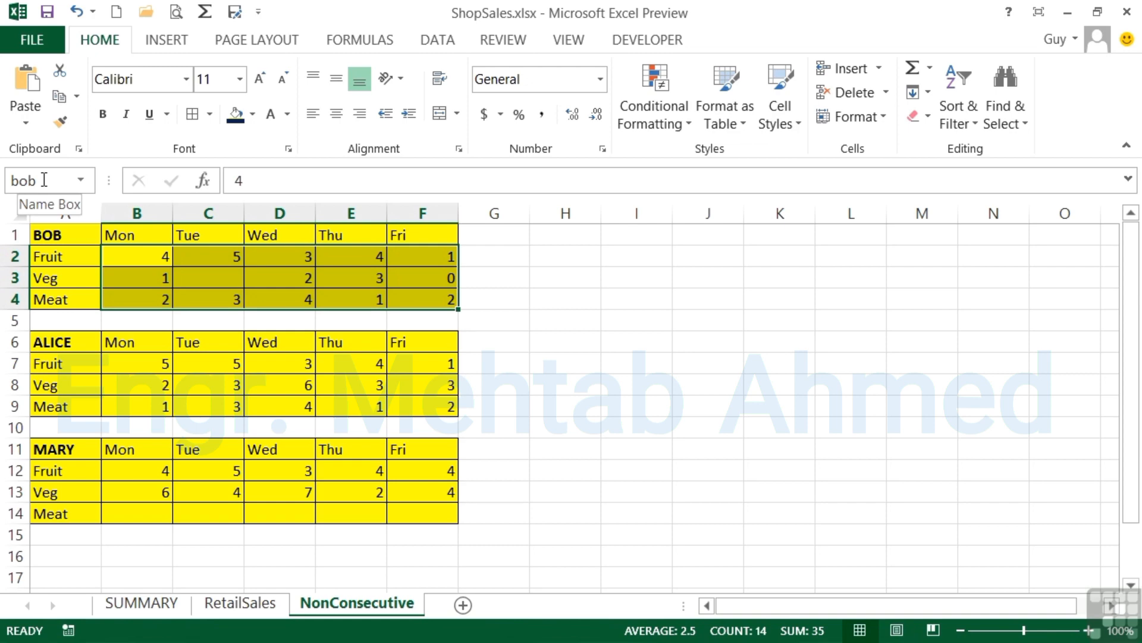
# Step: Deselect the newly named range and jump back to it by its name to check which cells it covers
pyautogui.click(727, 381)
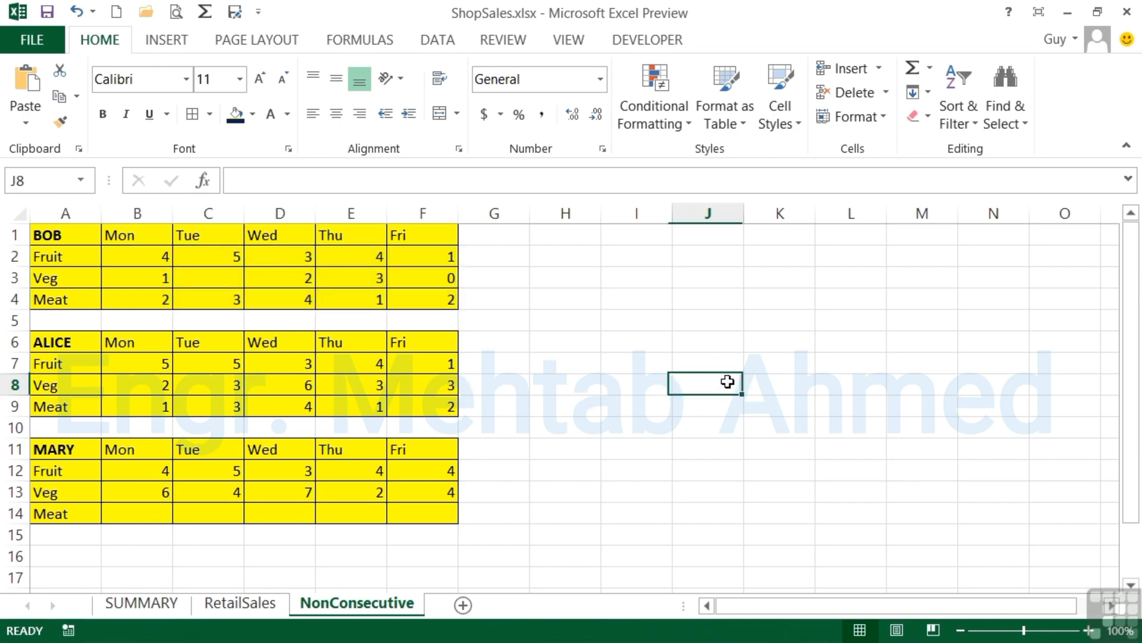
pyautogui.click(79, 181)
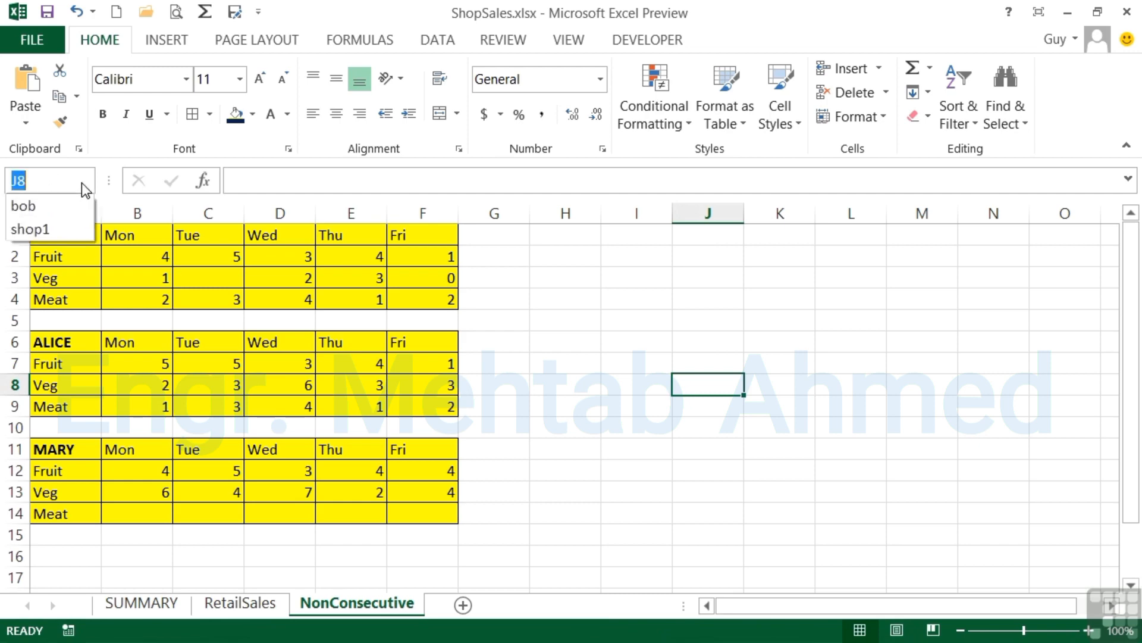
pyautogui.click(43, 208)
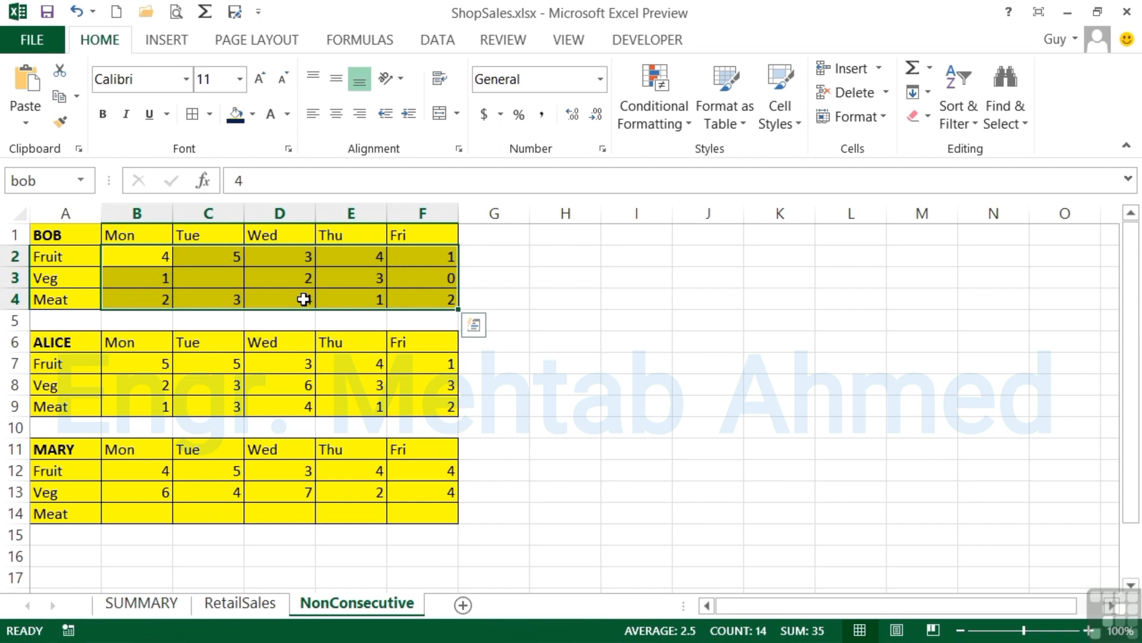
# Step: Define a name for B7:F9 on NonConsecutive, using the first name in A6 and Workbook scope
pyautogui.moveTo(158, 364); pyautogui.dragTo(413, 404)
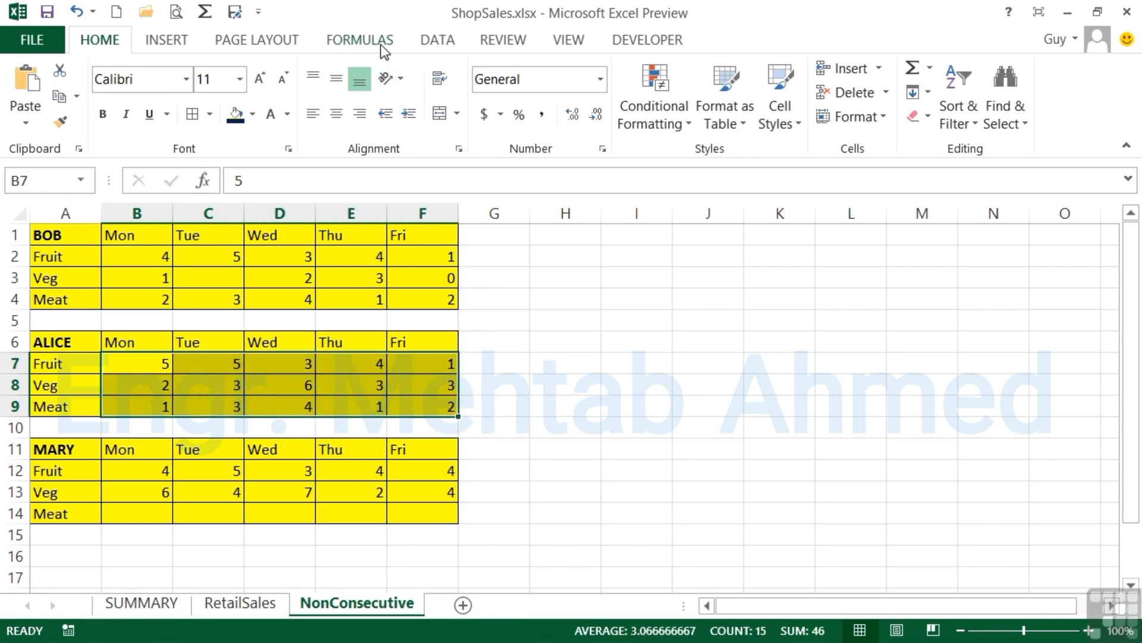
pyautogui.click(360, 40)
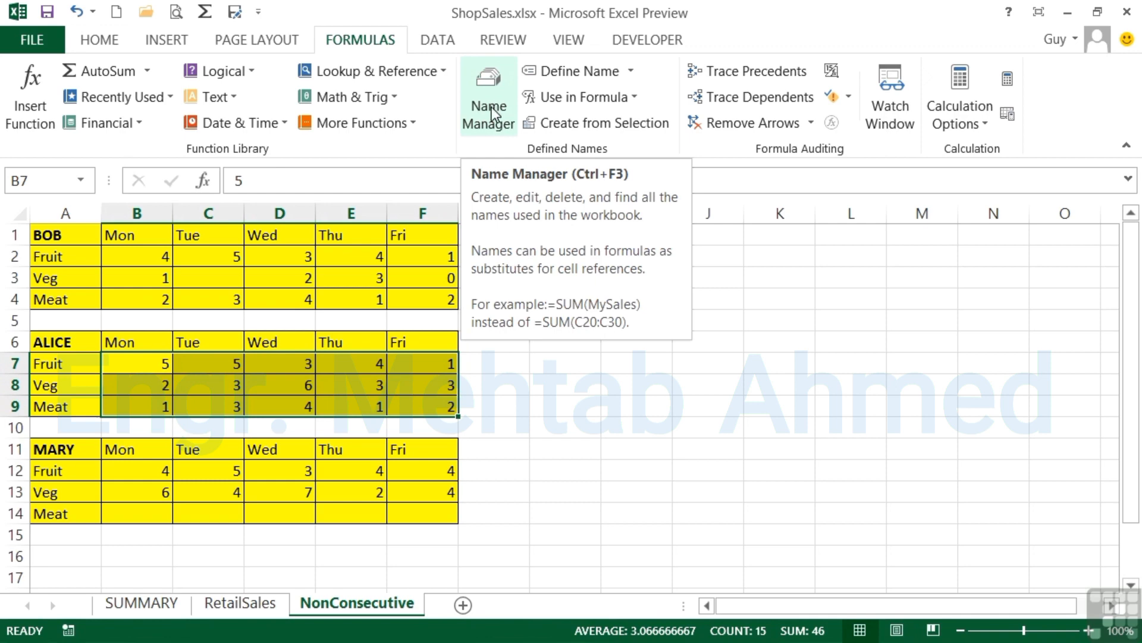
pyautogui.click(628, 71)
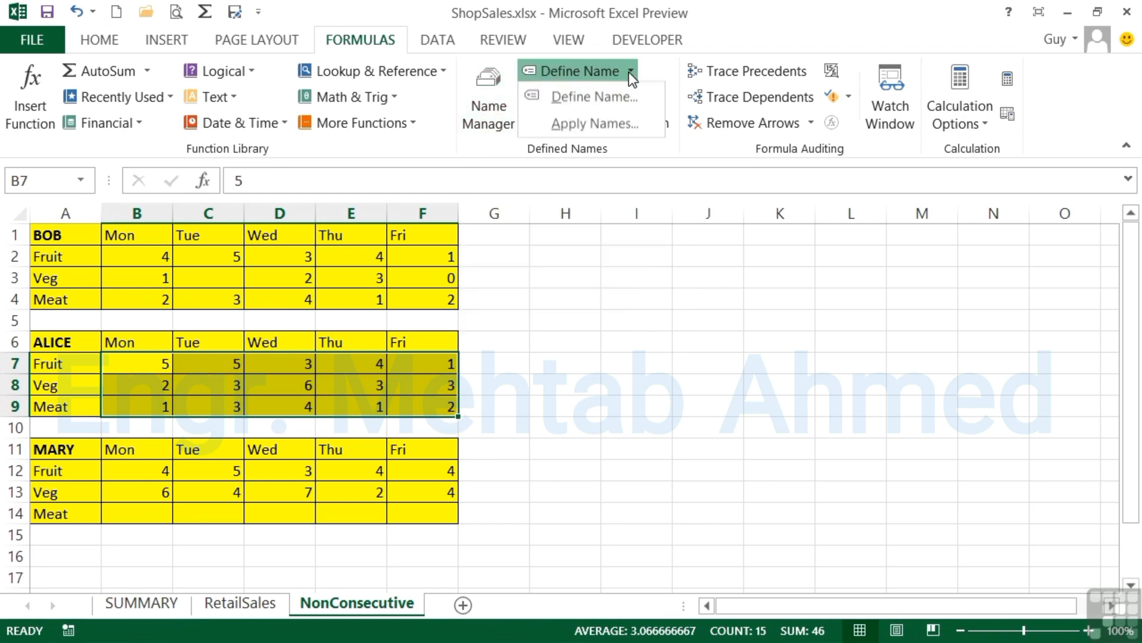
pyautogui.click(621, 101)
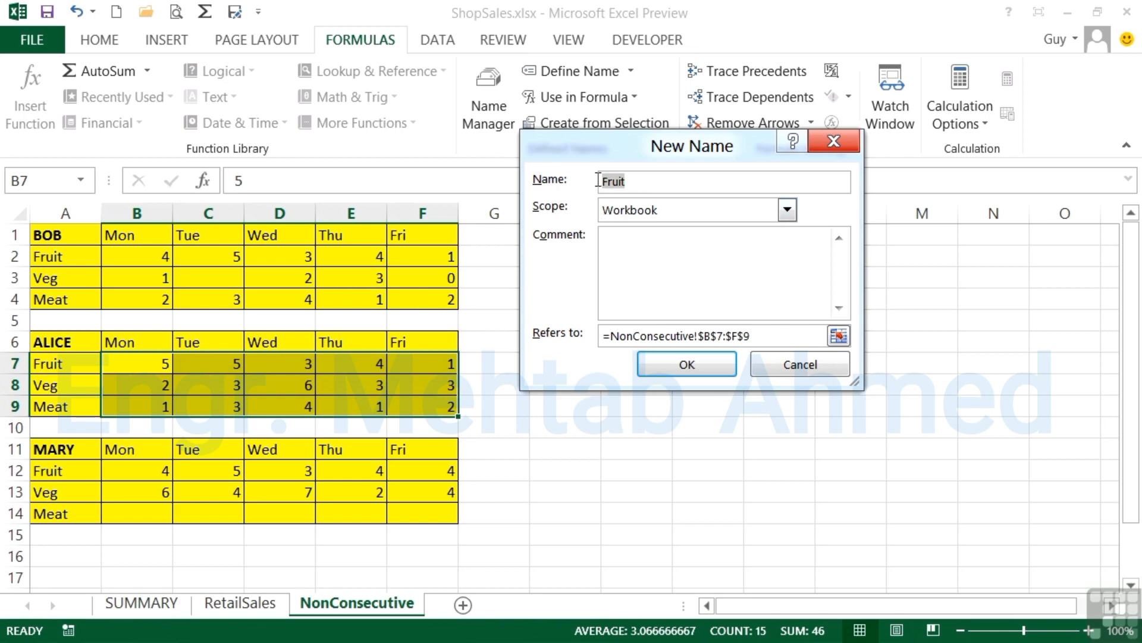
pyautogui.write('ice')
pyautogui.click(794, 218)
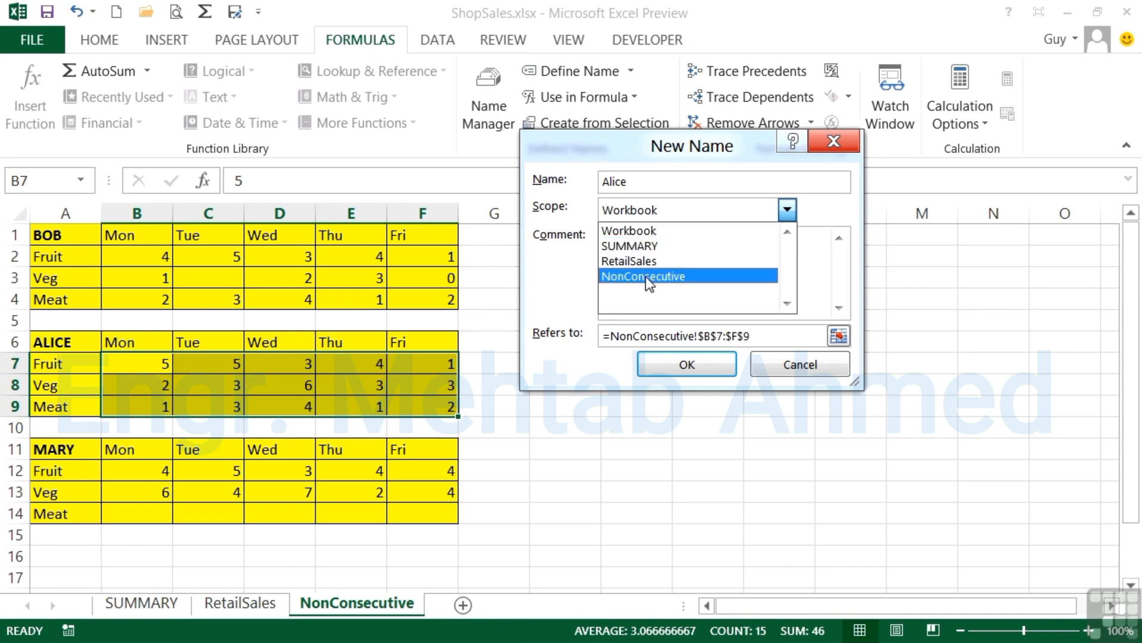
pyautogui.click(647, 232)
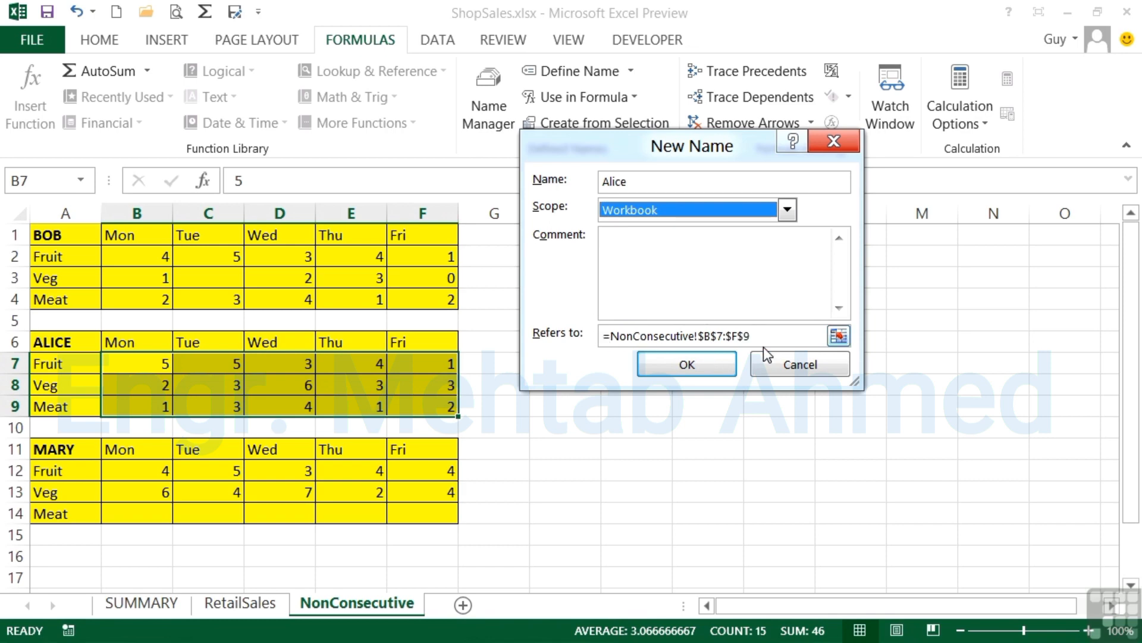
pyautogui.click(706, 360)
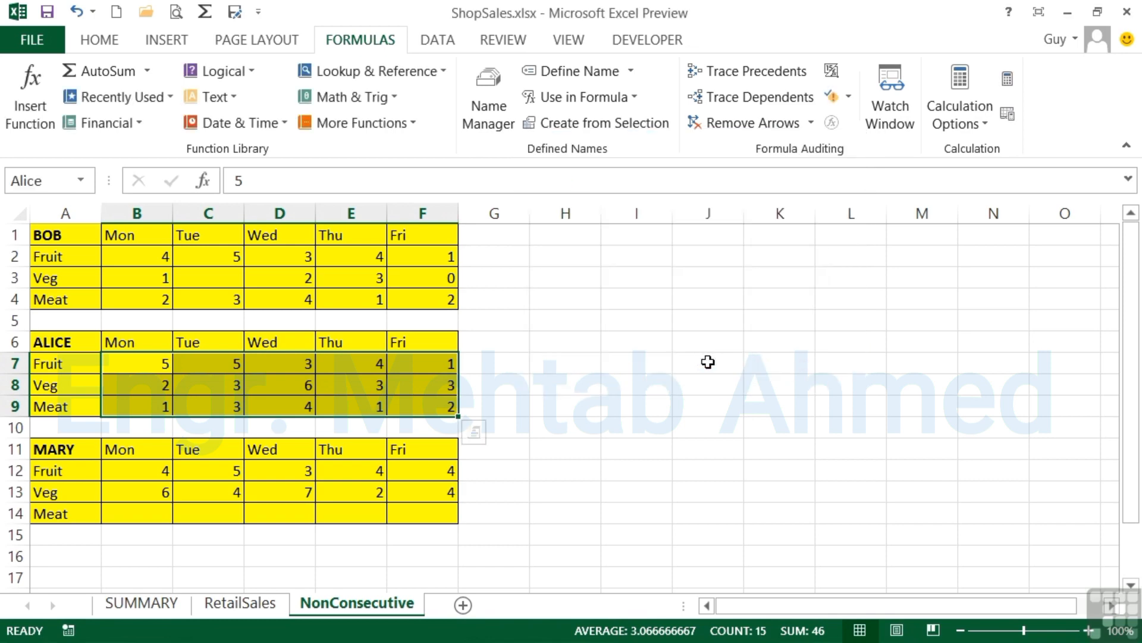
# Step: Define a name for B12:F14 using the first name in A11, and check the workbook's defined names
pyautogui.moveTo(166, 468); pyautogui.dragTo(393, 504)
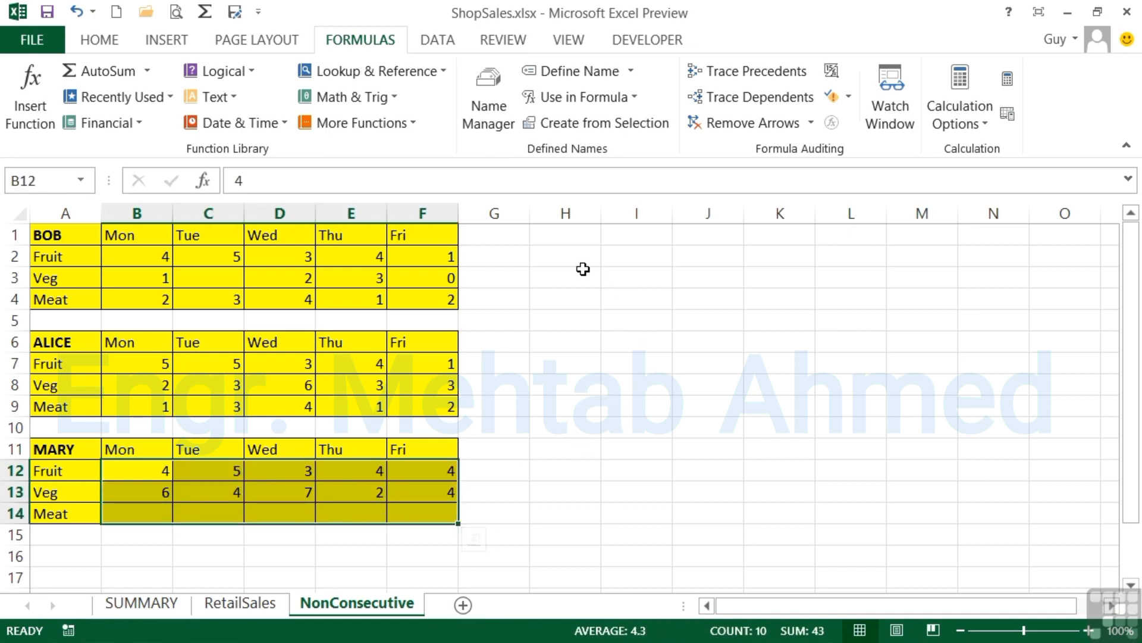
pyautogui.click(610, 73)
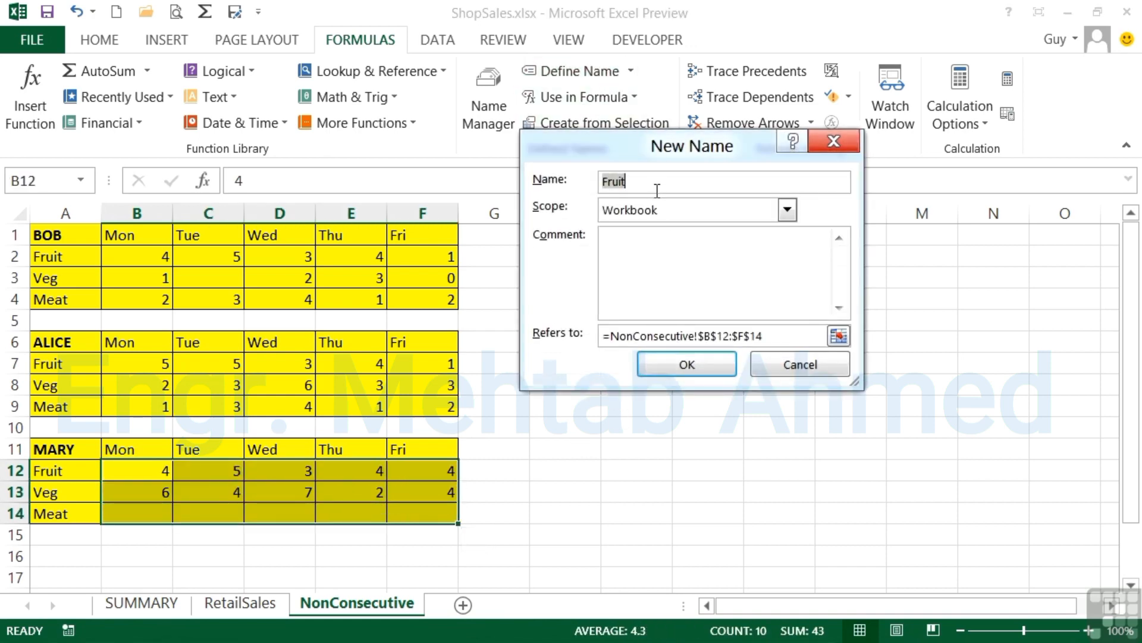
pyautogui.press('BackSpace')
pyautogui.write('Mary')
pyautogui.click(722, 368)
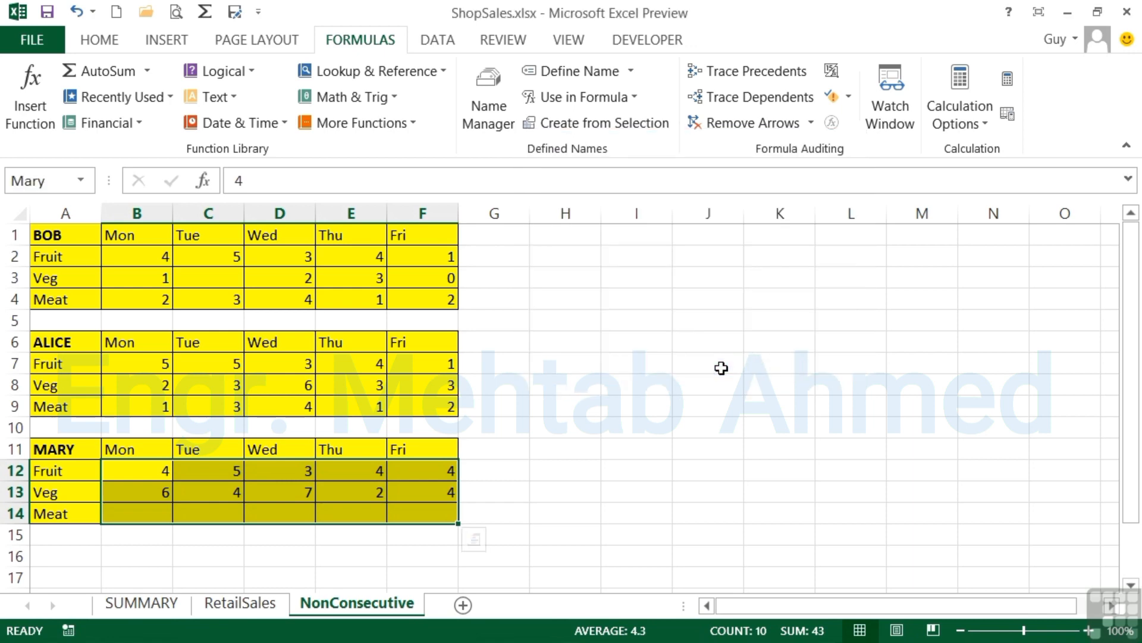
pyautogui.click(82, 181)
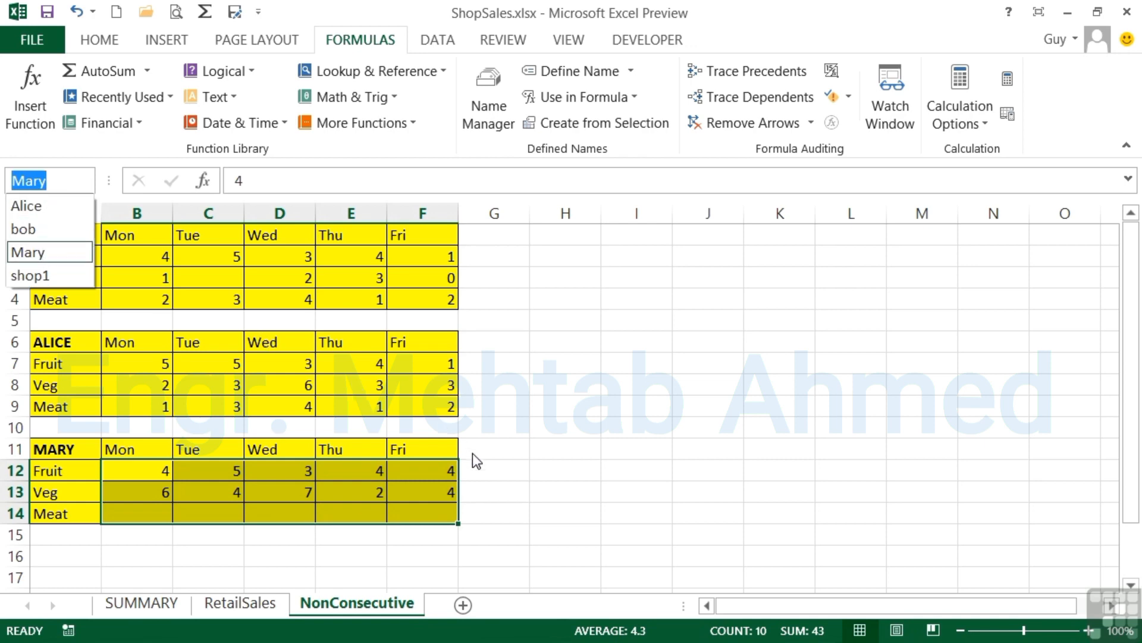
pyautogui.click(166, 605)
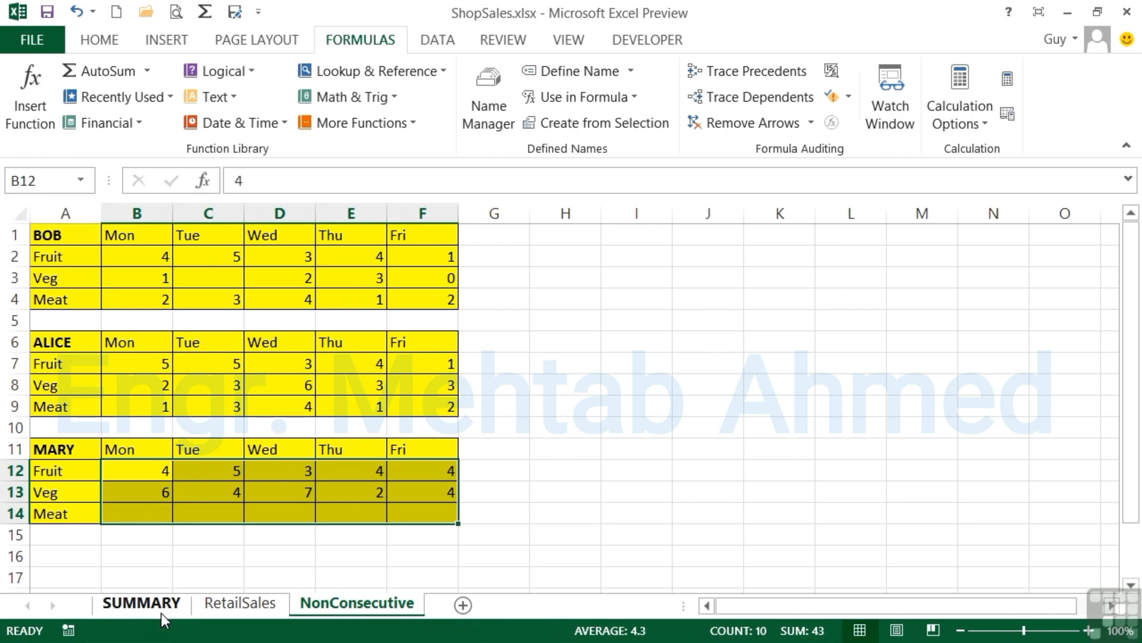
# Step: In I2 of the SUMMARY sheet, total the first person's named range with SUM and inspect the formula
pyautogui.click(162, 613)
pyautogui.click(621, 253)
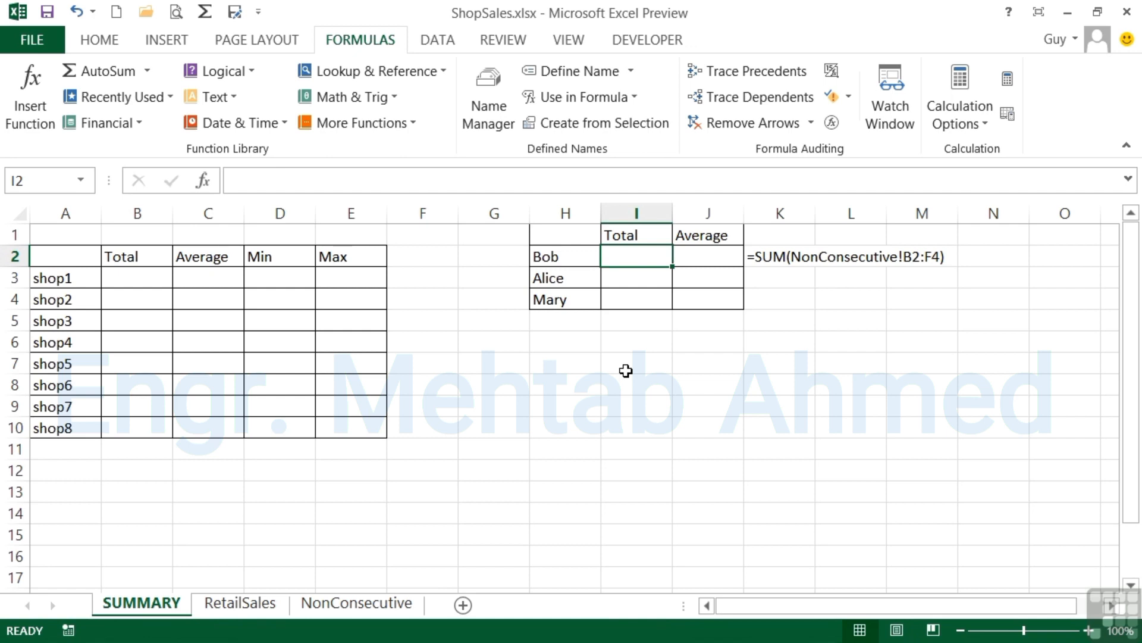
pyautogui.write('=sum')
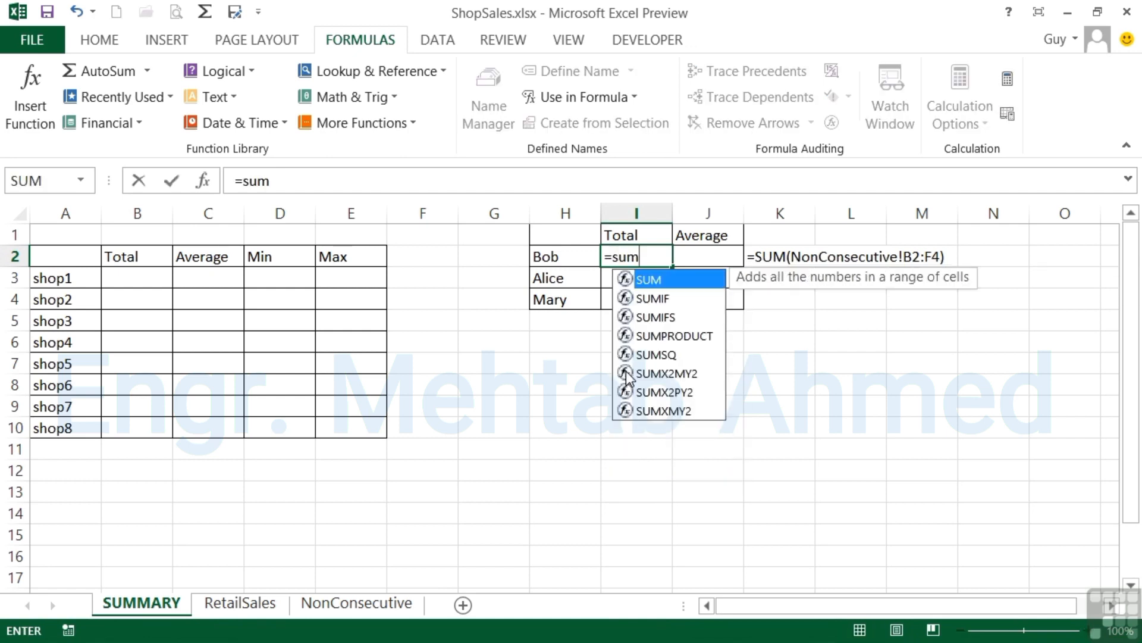
pyautogui.write('(bob')
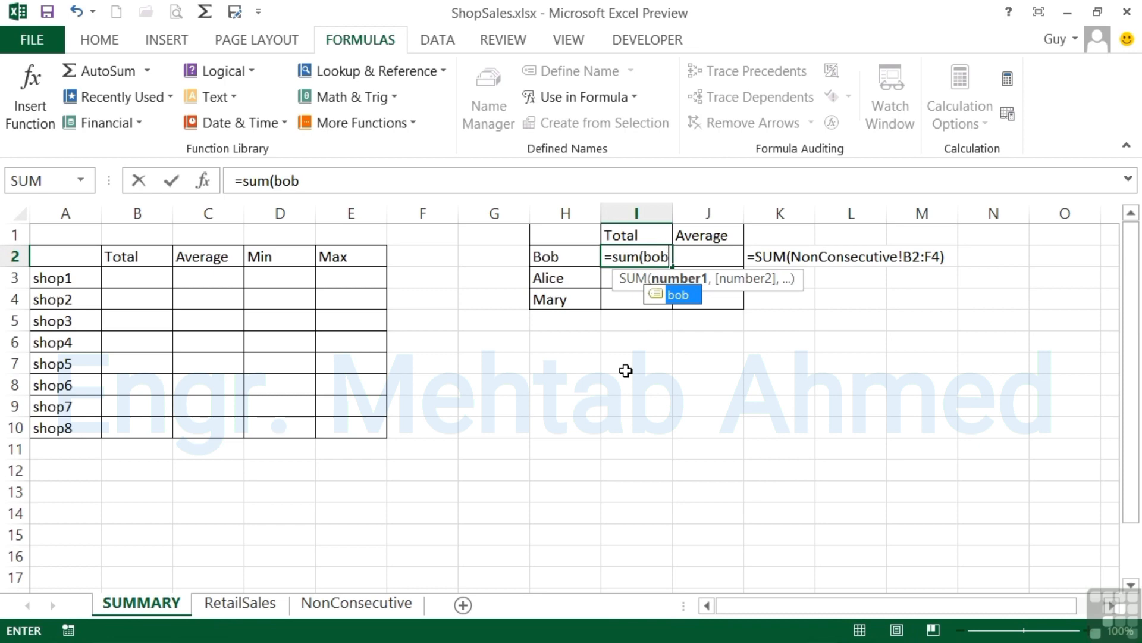
pyautogui.write(')')
pyautogui.press('Return')
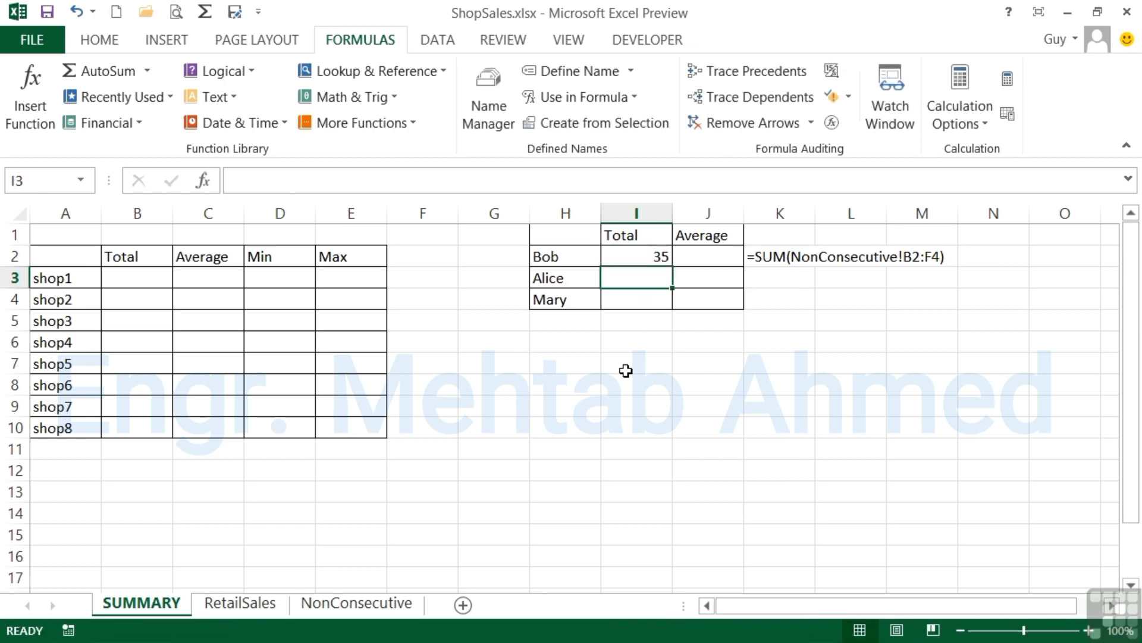
pyautogui.doubleClick(645, 256)
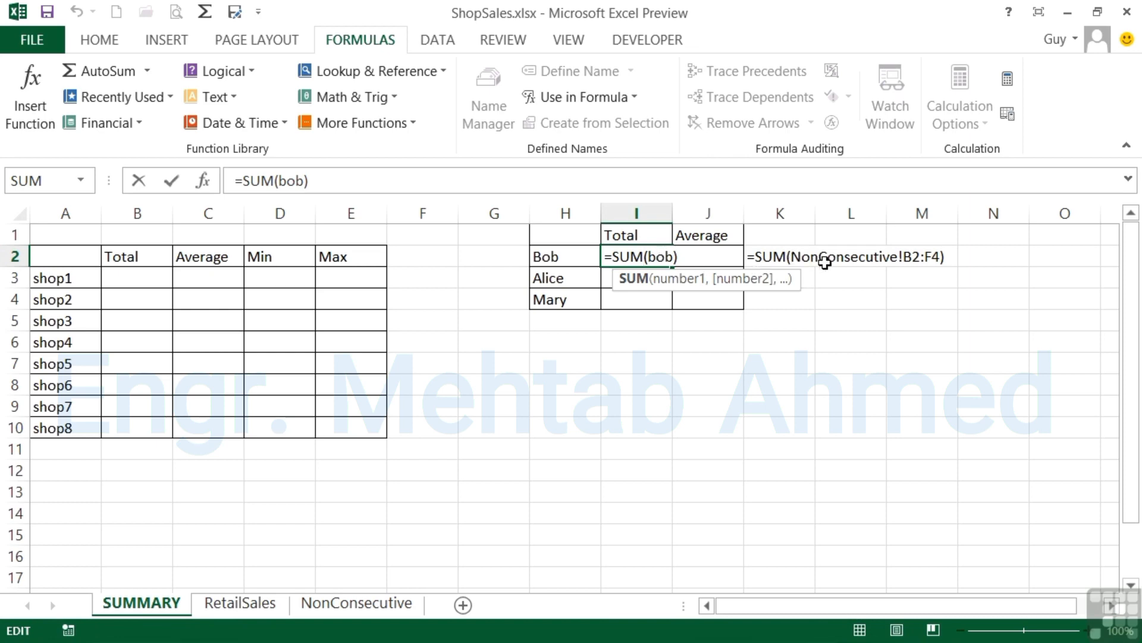
pyautogui.press('Escape')
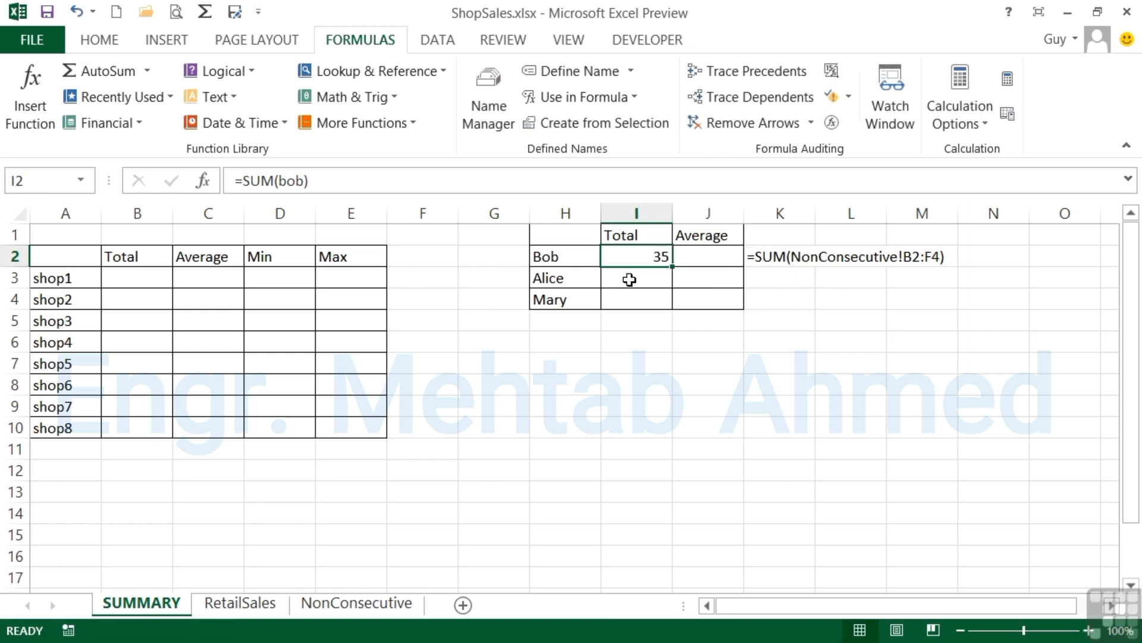
# Step: In I3 of the SUMMARY sheet, total the second person's named range with SUM and inspect the formula
pyautogui.click(630, 279)
pyautogui.write('=su')
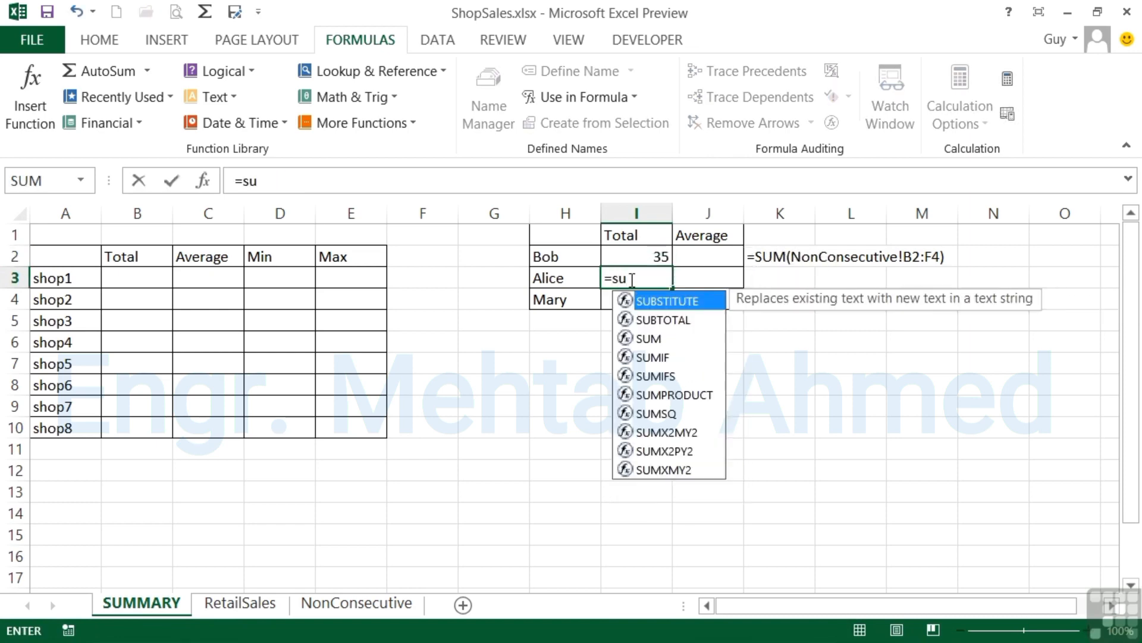
pyautogui.write('m(al')
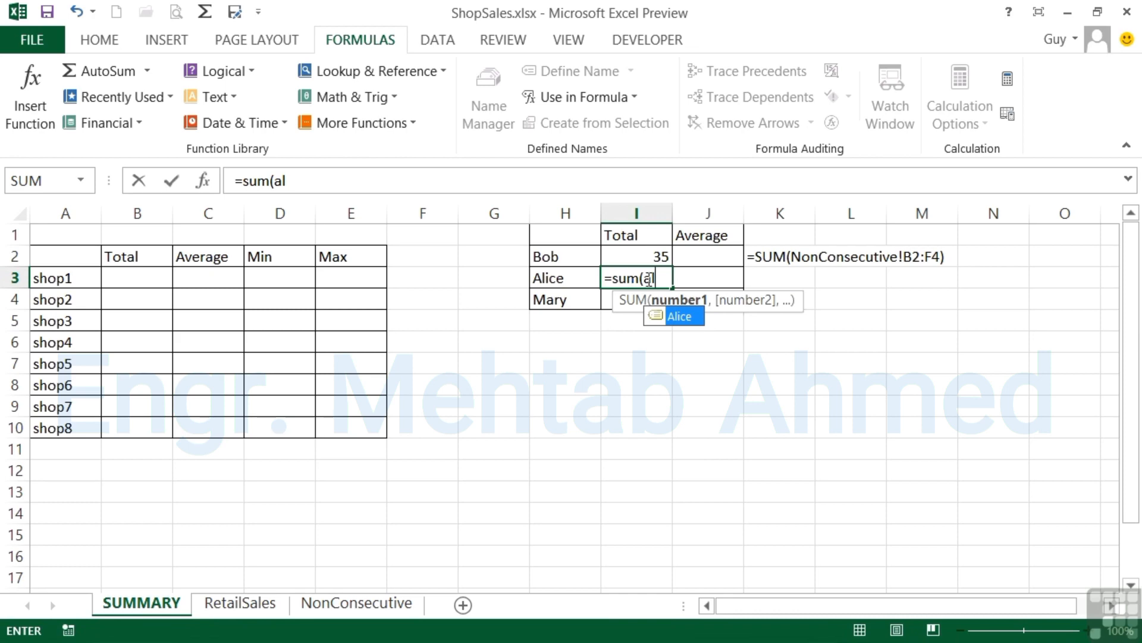
pyautogui.click(674, 320)
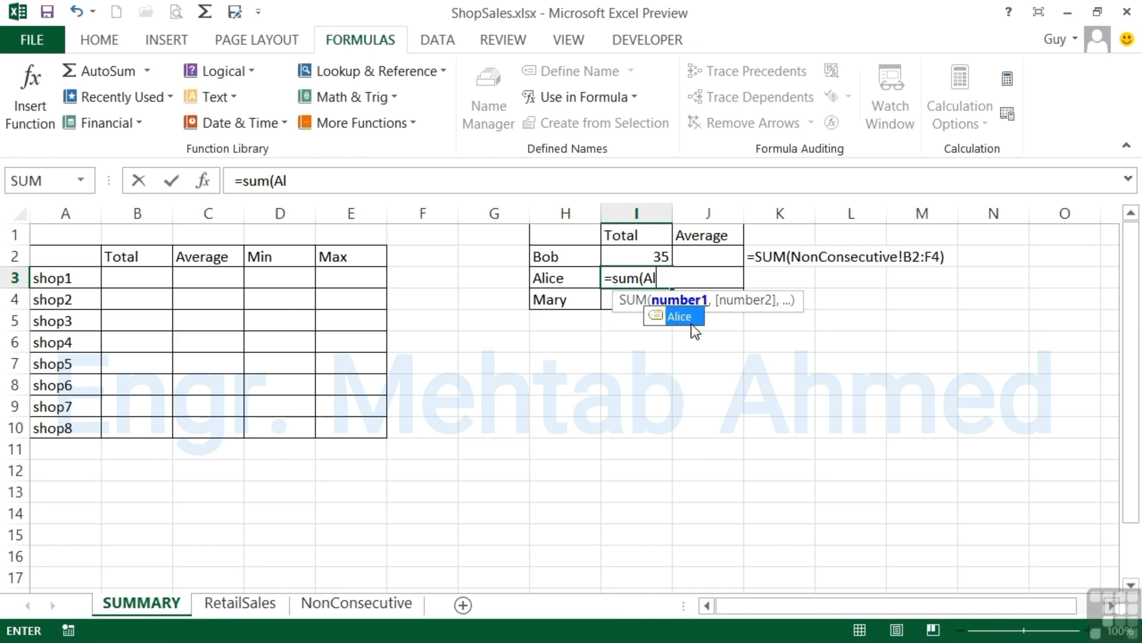
pyautogui.doubleClick(676, 323)
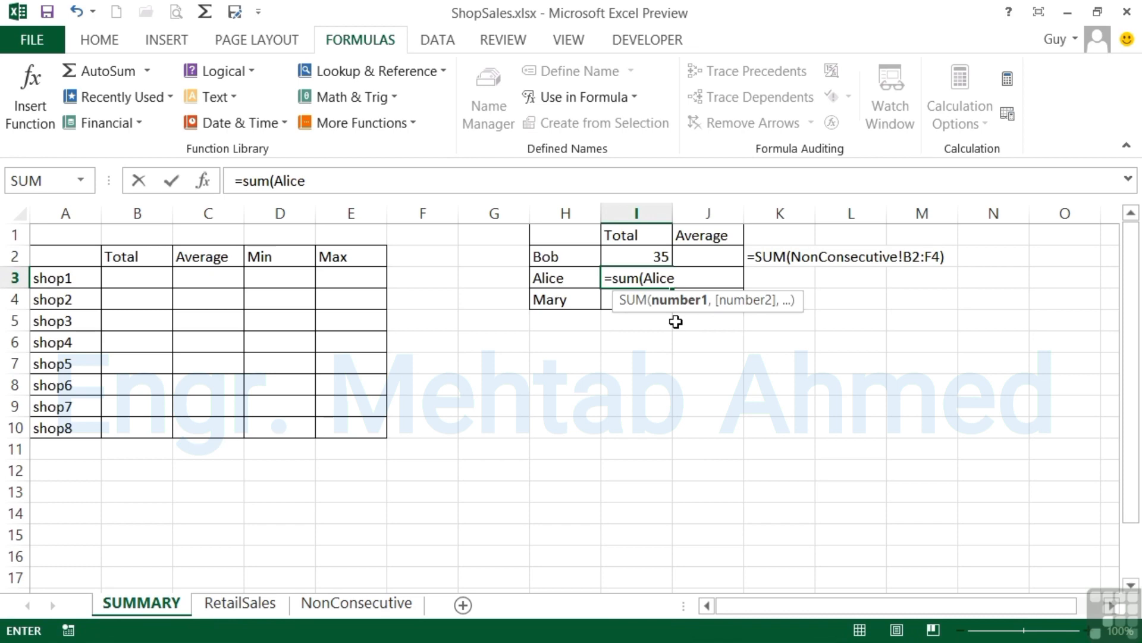
pyautogui.press('Return')
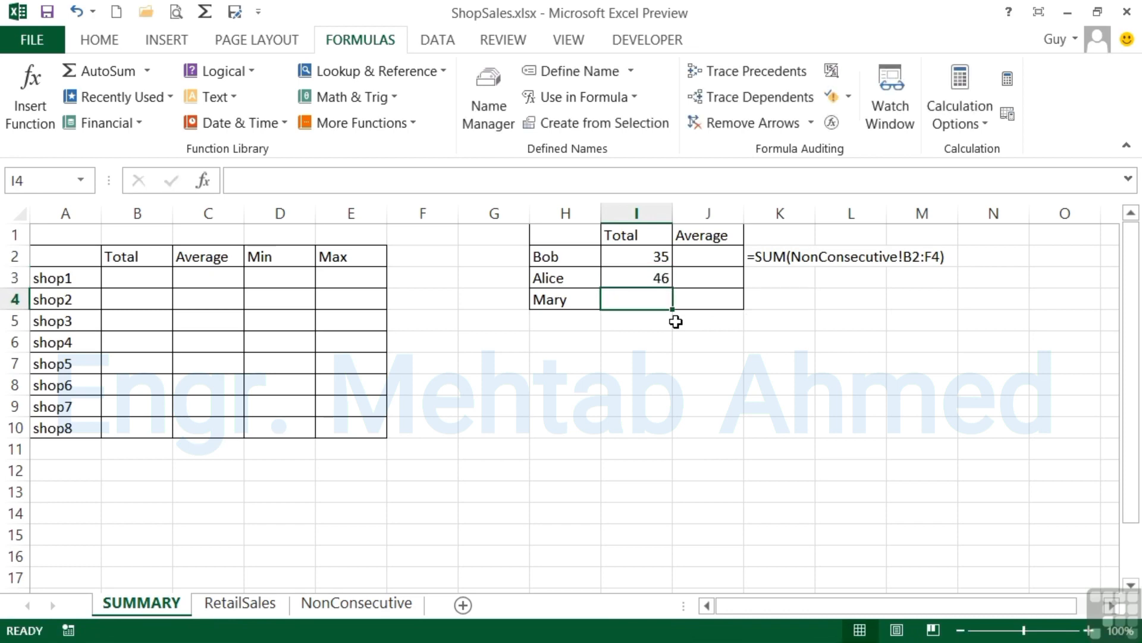
pyautogui.press('Up')
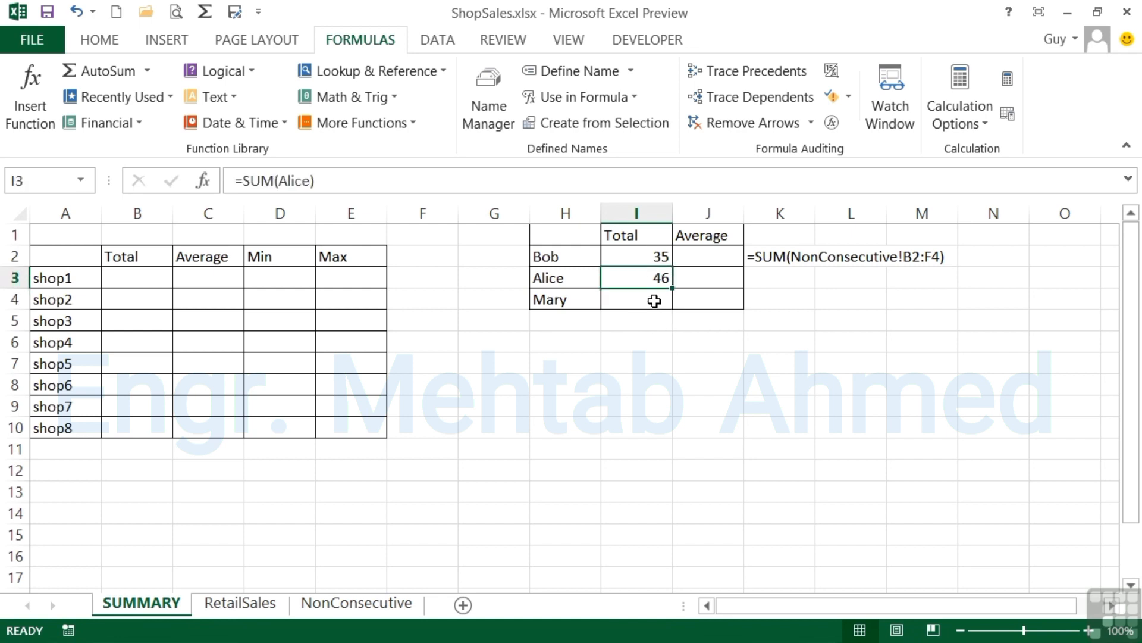
# Step: Total the third person's named range with SUM in I4 and inspect the formula
pyautogui.click(654, 301)
pyautogui.write('=su')
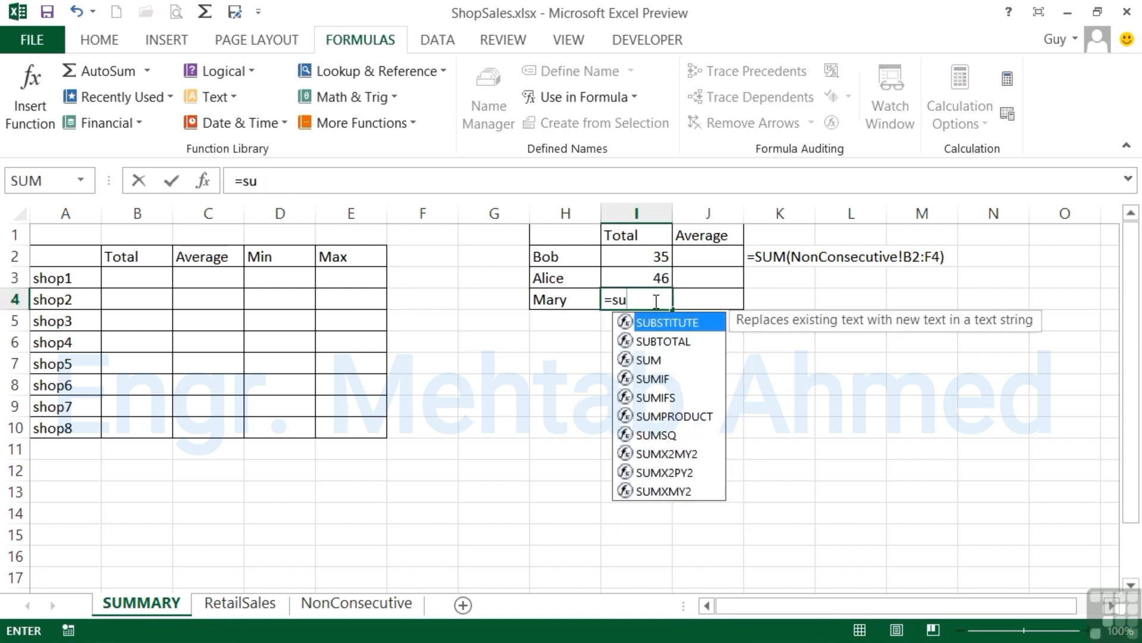
pyautogui.write('m(mary')
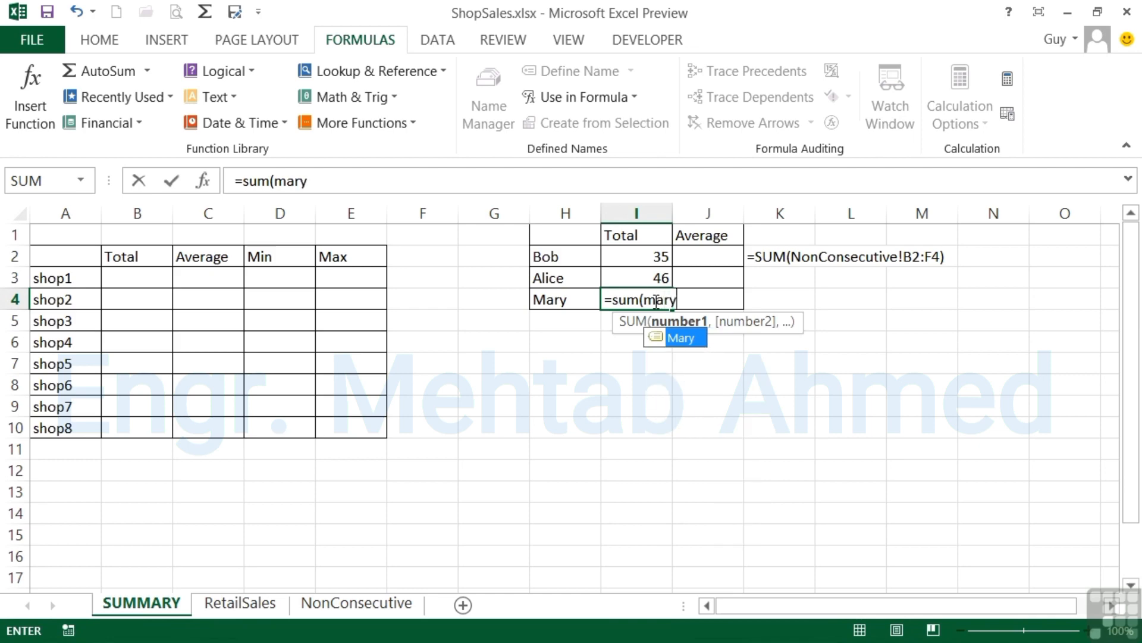
pyautogui.press('Return')
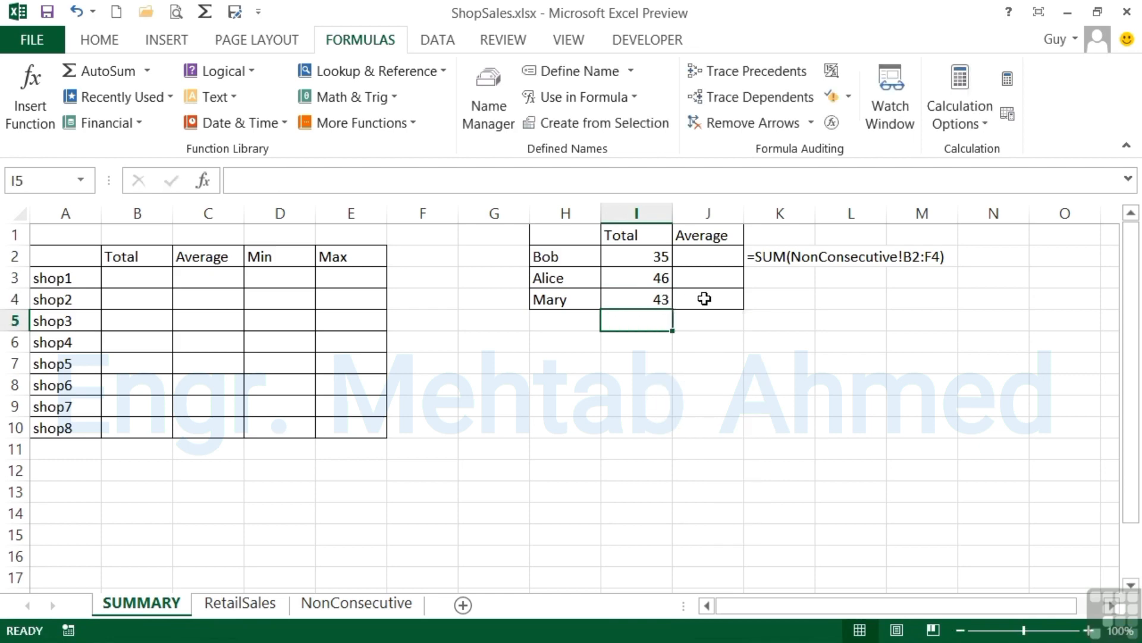
pyautogui.click(655, 299)
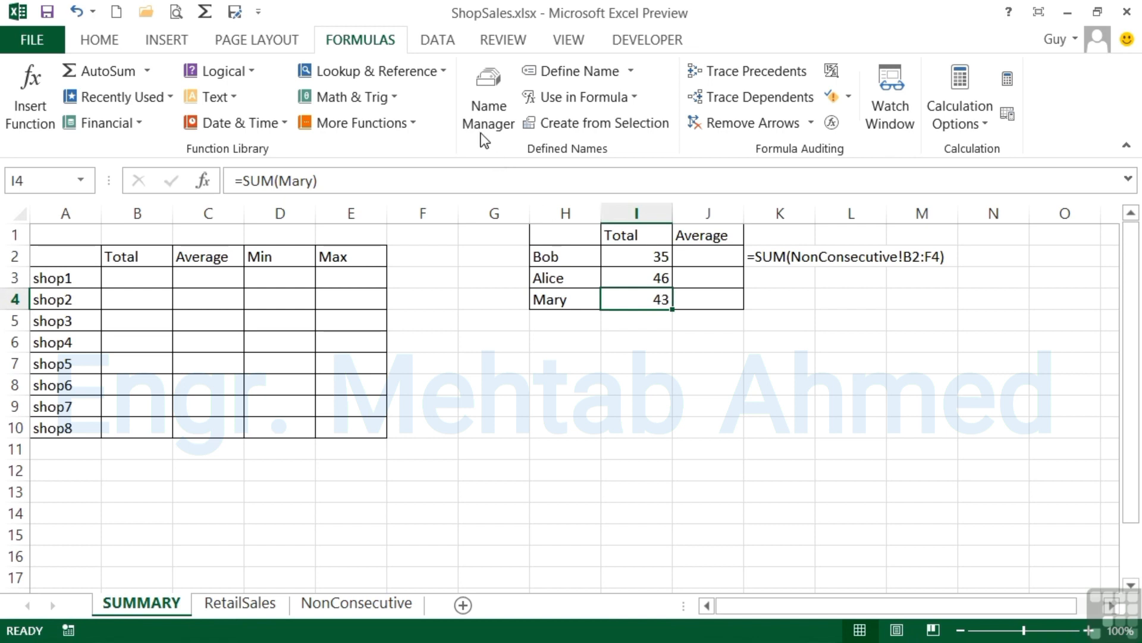
# Step: Delete the defined name shop1 from the workbook
pyautogui.click(477, 105)
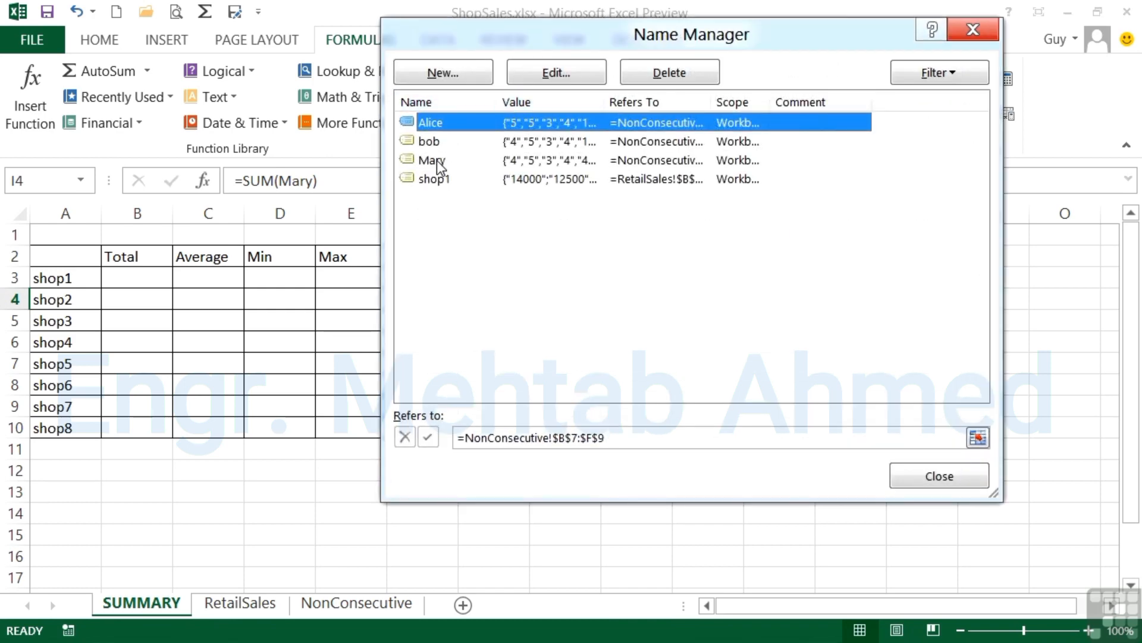
pyautogui.click(442, 179)
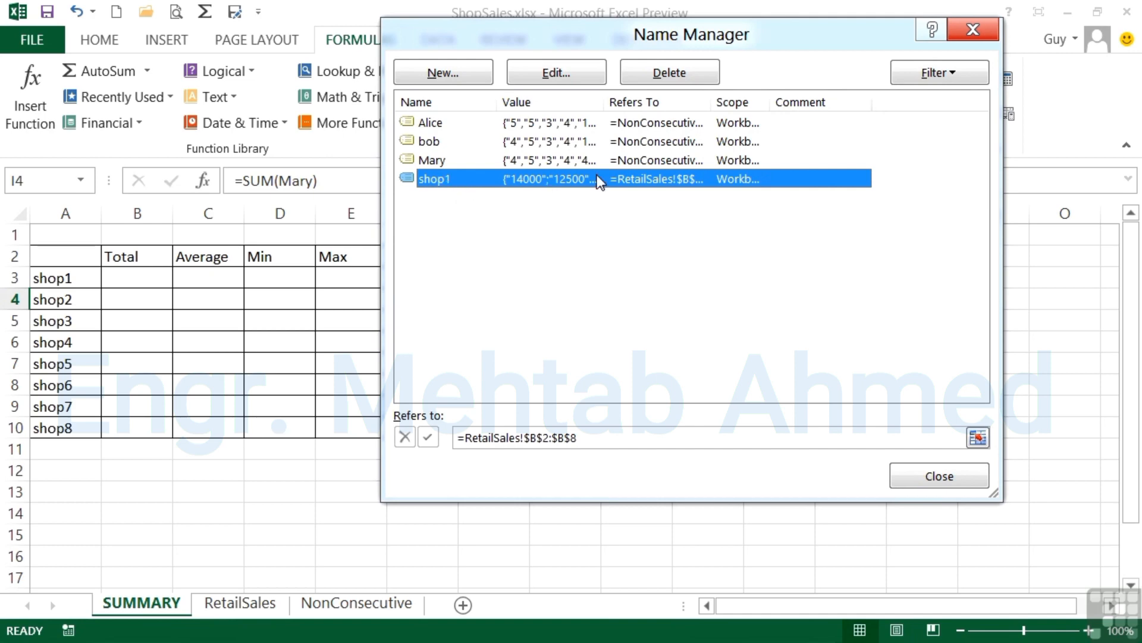
pyautogui.click(687, 71)
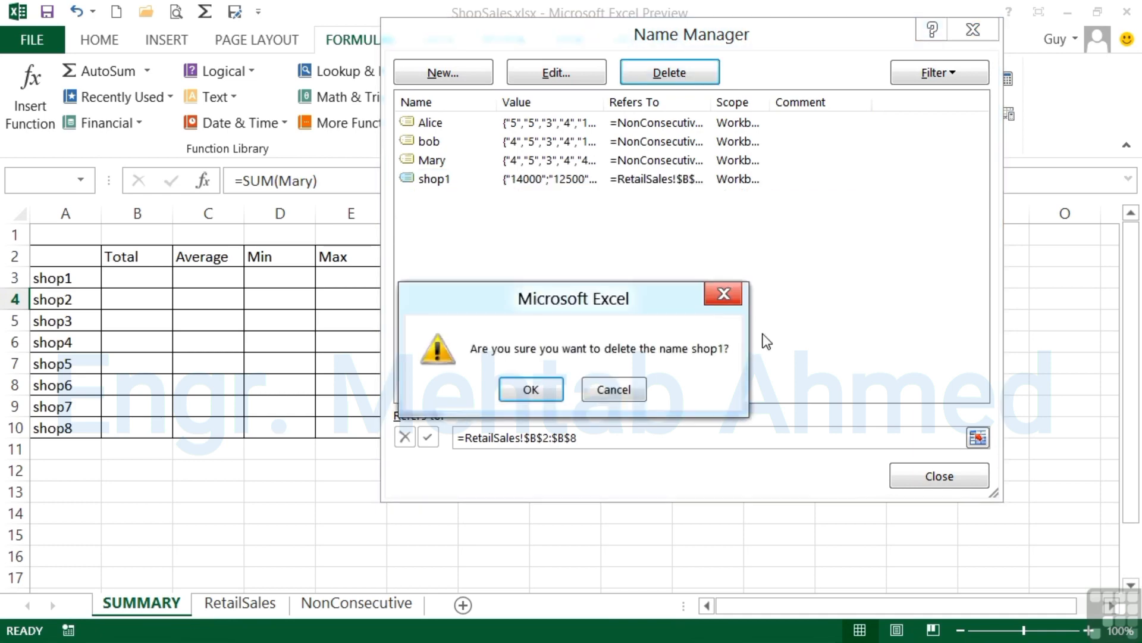
pyautogui.click(531, 389)
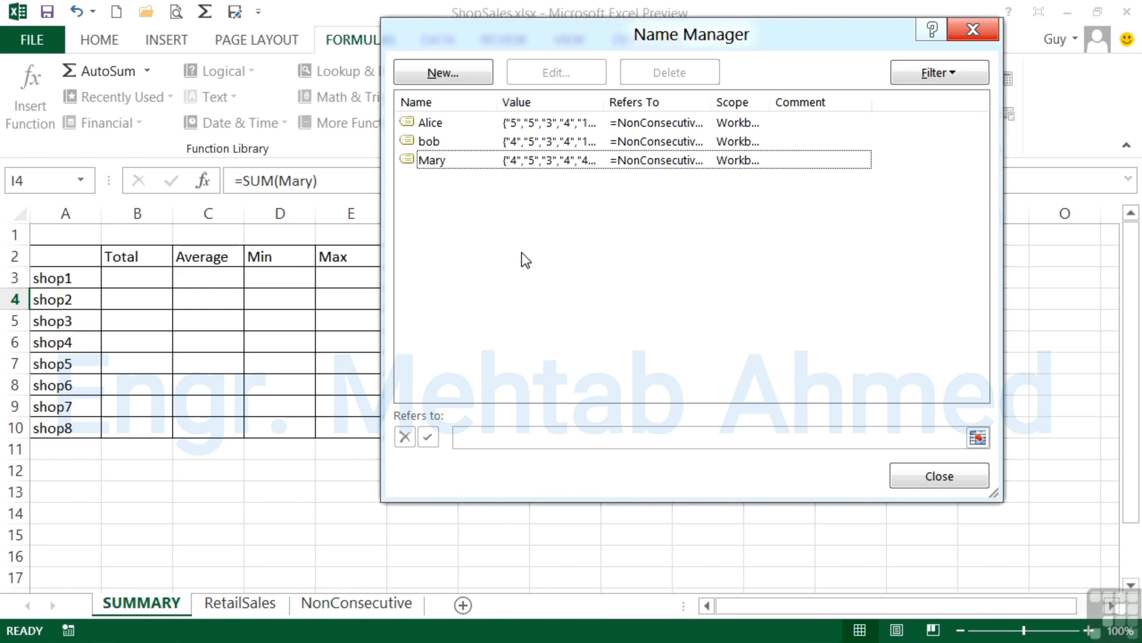
# Step: Extend the third person's defined name by one row so it refers to =NonConsecutive!$B$12:$F$15
pyautogui.click(431, 128)
pyautogui.click(431, 141)
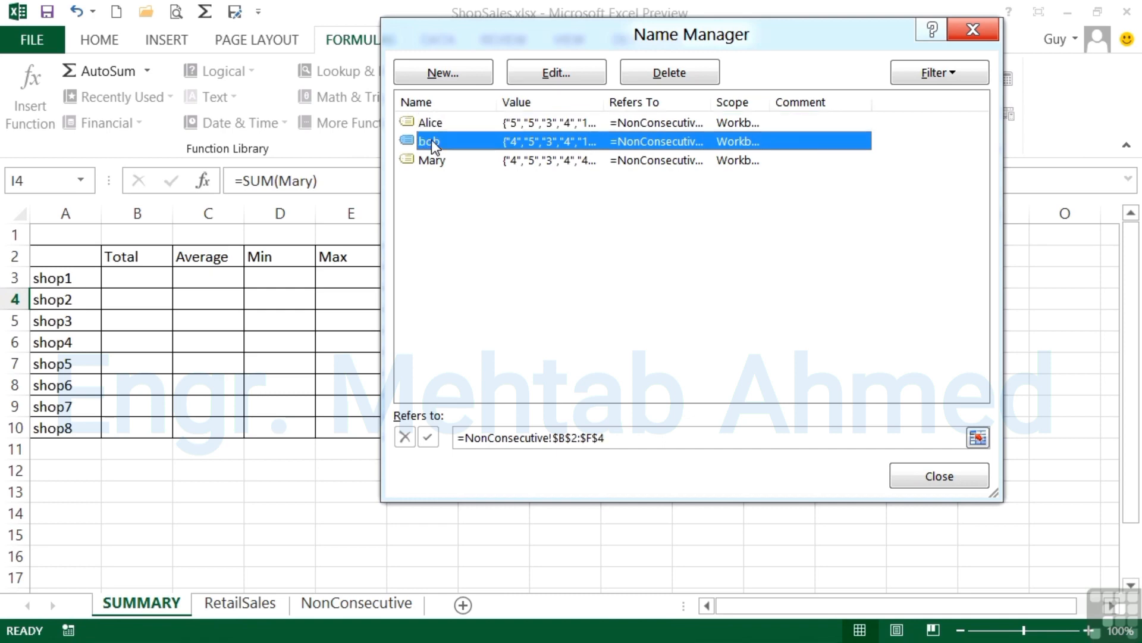
pyautogui.click(434, 159)
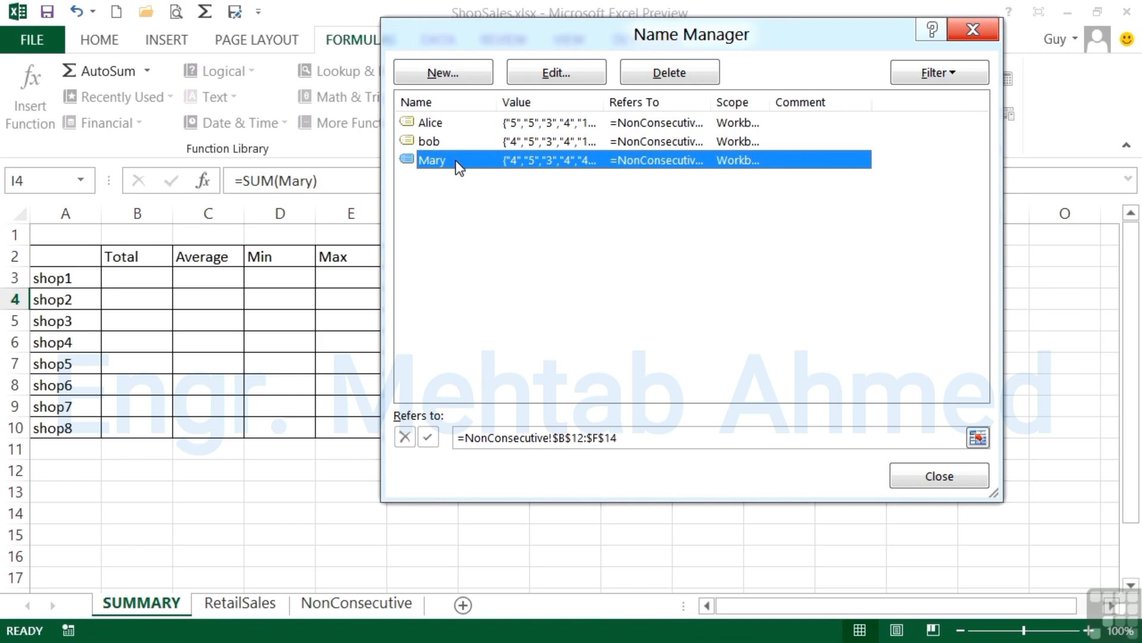
pyautogui.click(650, 444)
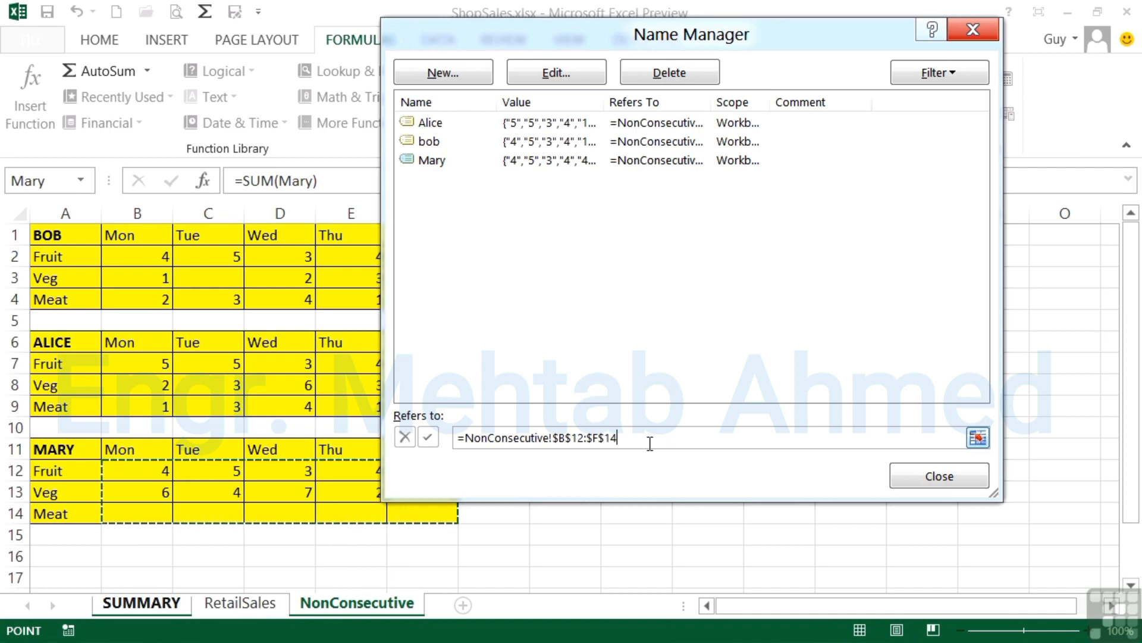
pyautogui.click(977, 437)
pyautogui.write('+')
pyautogui.moveTo(145, 472); pyautogui.dragTo(423, 538)
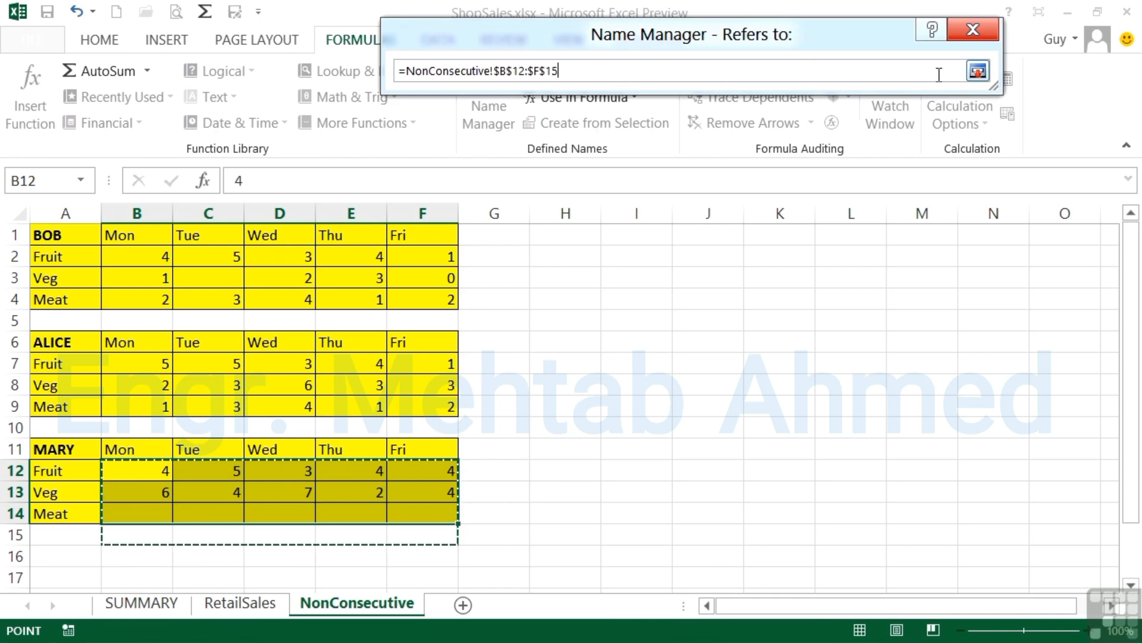
pyautogui.click(977, 71)
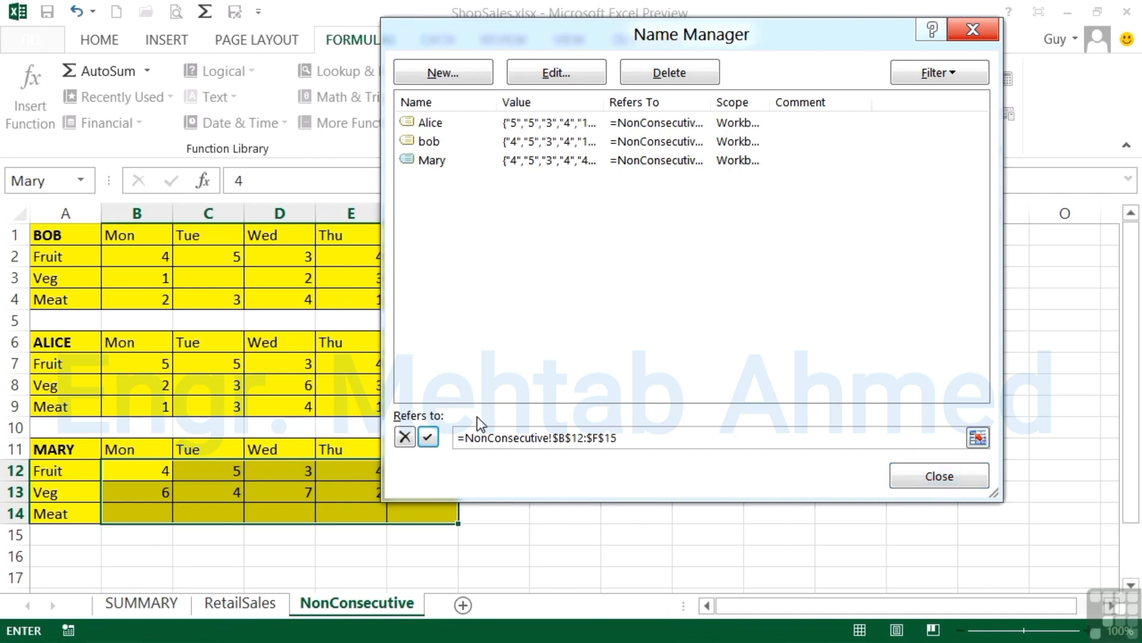
pyautogui.click(428, 438)
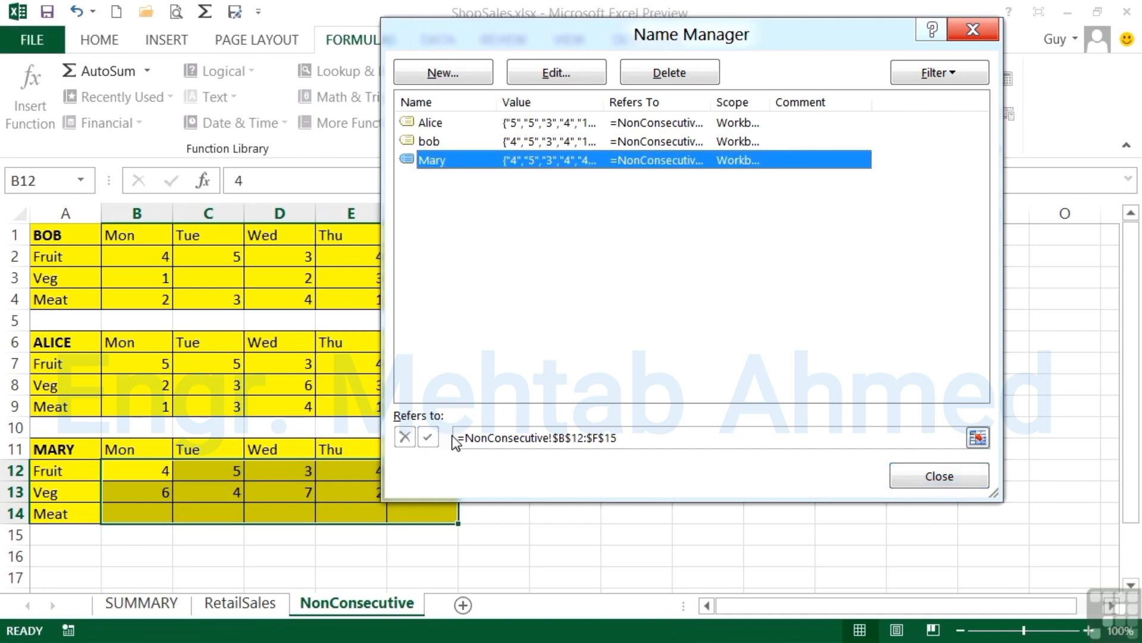
pyautogui.click(955, 477)
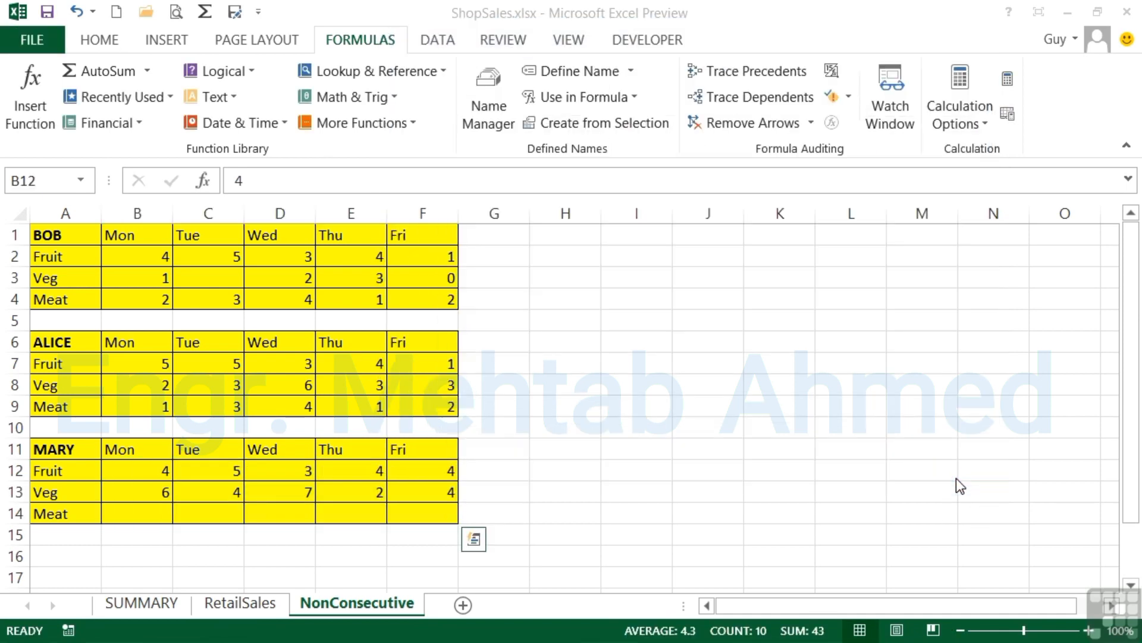
# Step: On NonConsecutive, enter 54 in C15, 3 in D15 and 21 in E15, and check the total in I4 of SUMMARY
pyautogui.click(165, 602)
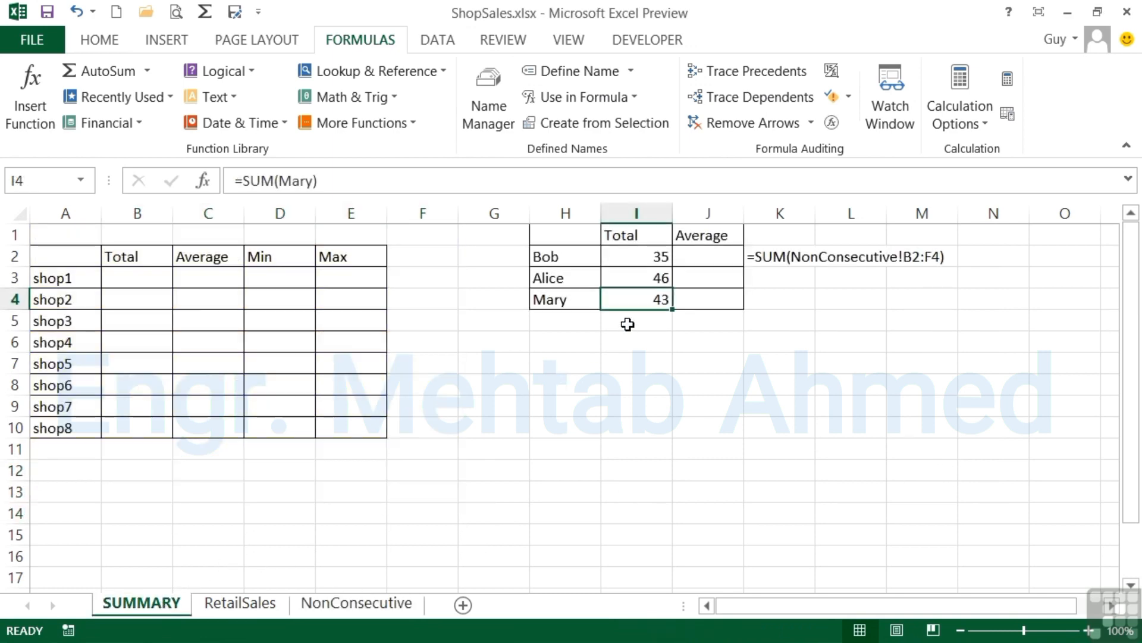
pyautogui.click(329, 608)
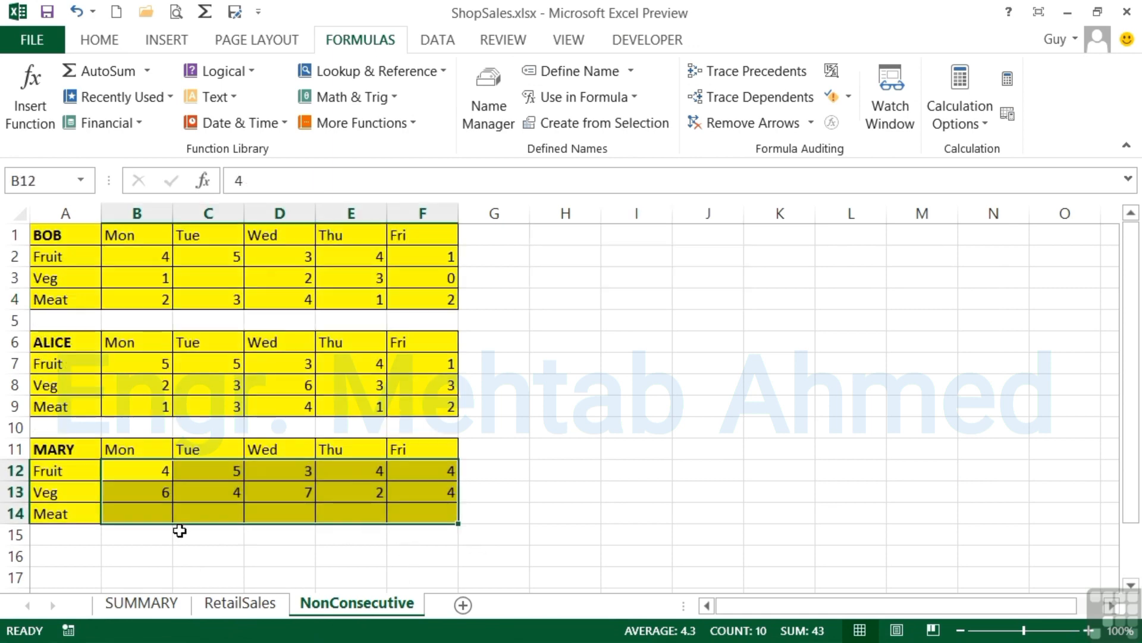
pyautogui.click(158, 533)
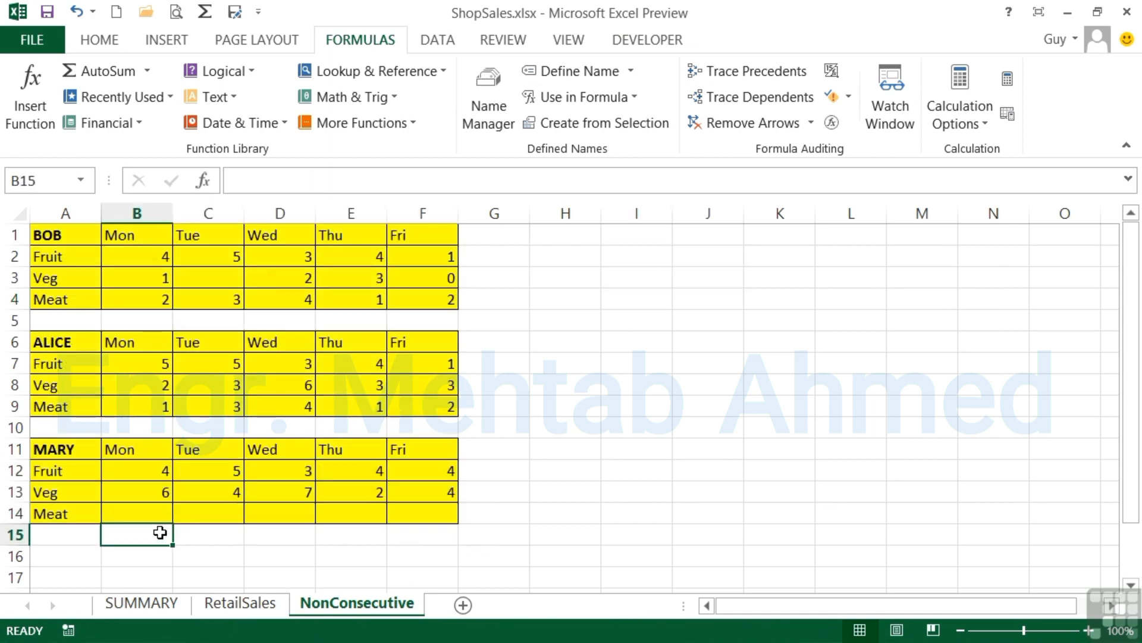
pyautogui.press('Tab')
pyautogui.write('54')
pyautogui.press('Tab')
pyautogui.write('3')
pyautogui.press('Tab')
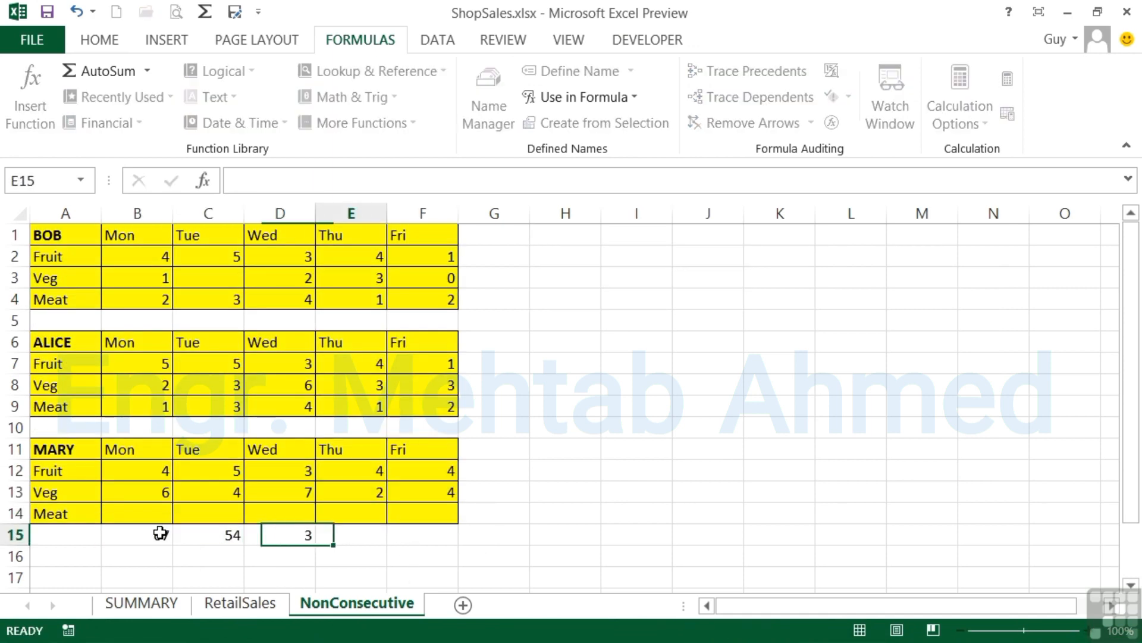
pyautogui.write('21')
pyautogui.press('Tab')
pyautogui.click(155, 604)
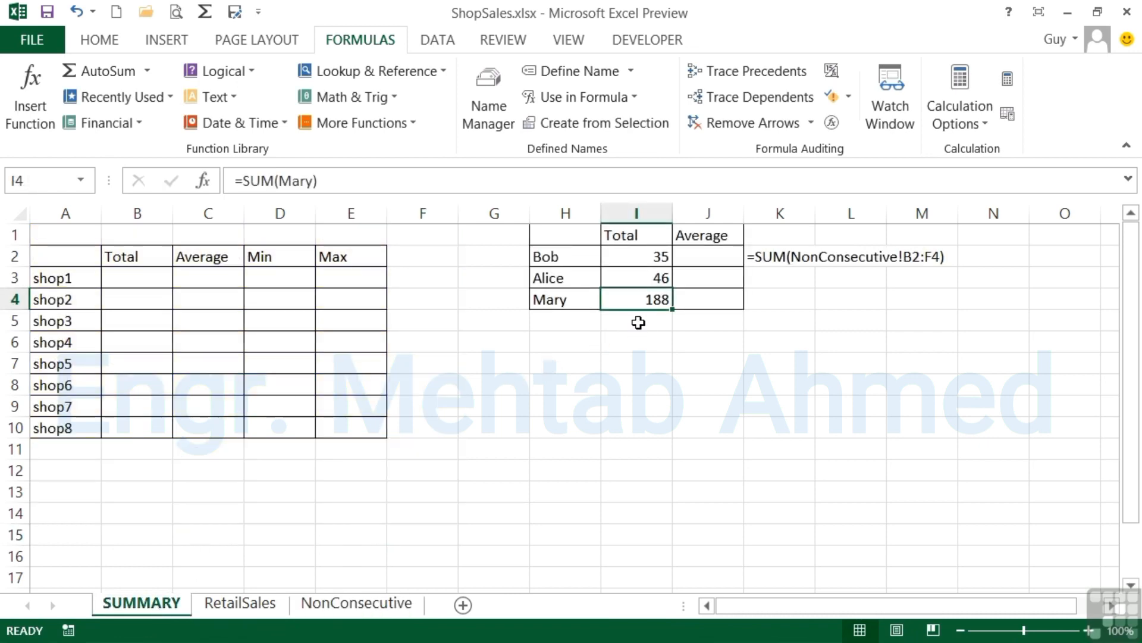
# Step: On RetailSales, create names for the shop columns in B1:I8 from the top row, and check the workbook's defined names
pyautogui.click(256, 603)
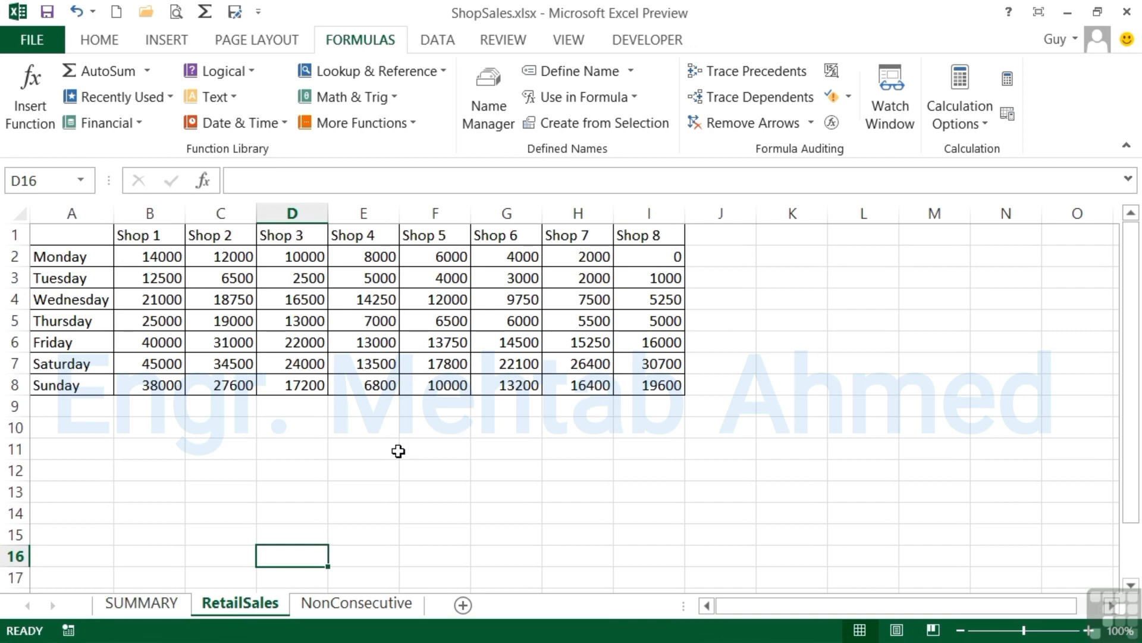
pyautogui.moveTo(154, 256); pyautogui.dragTo(157, 383)
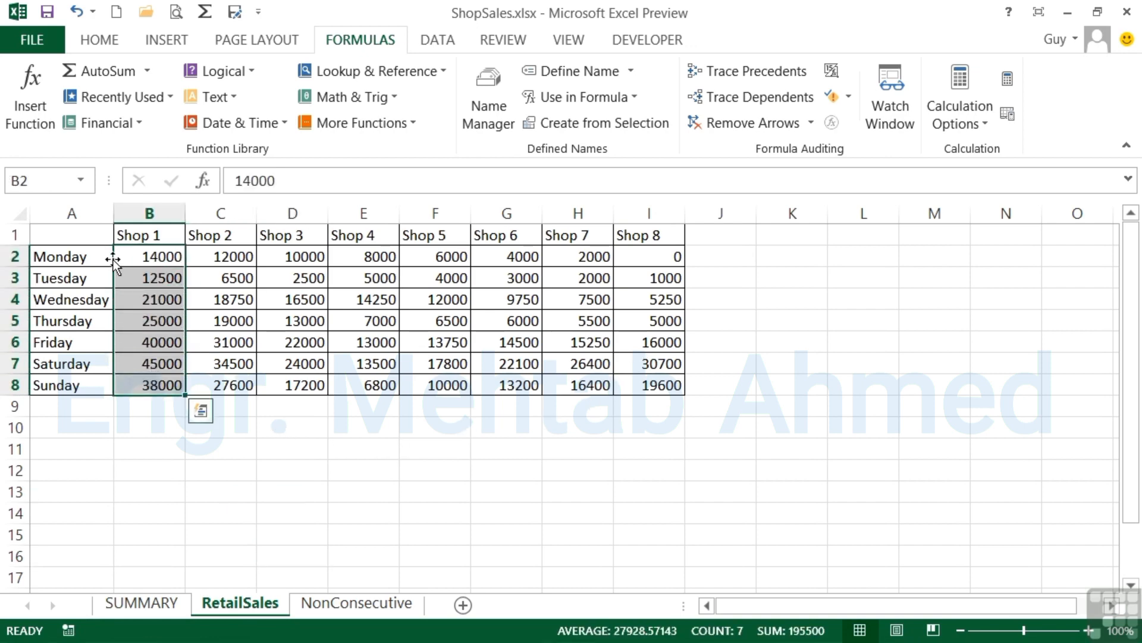
pyautogui.click(46, 184)
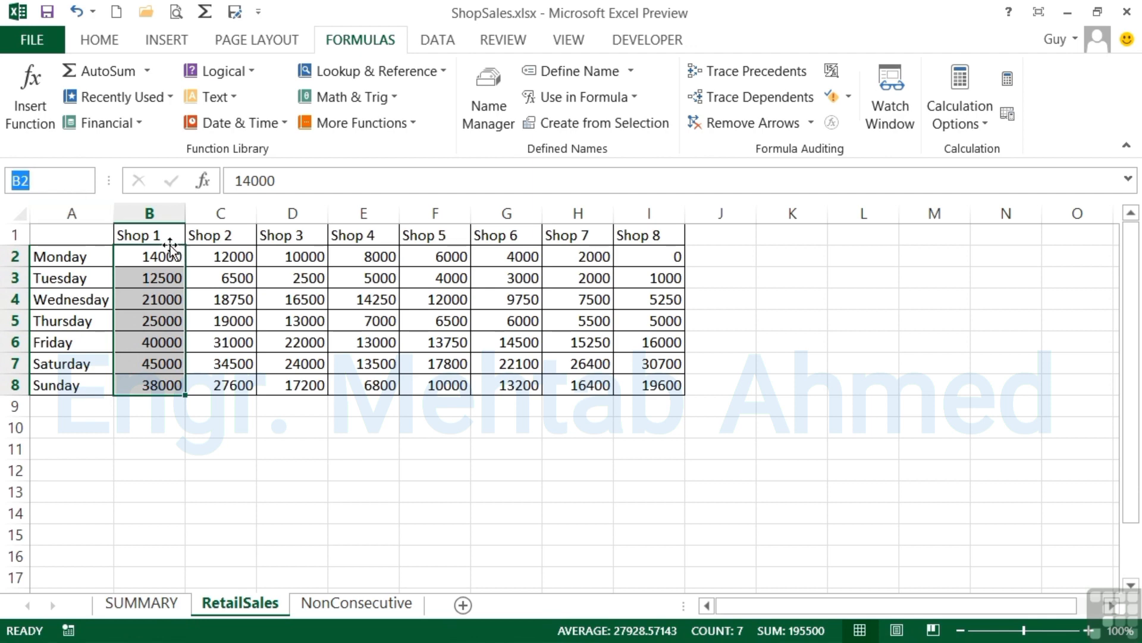
pyautogui.moveTo(158, 234); pyautogui.dragTo(632, 381)
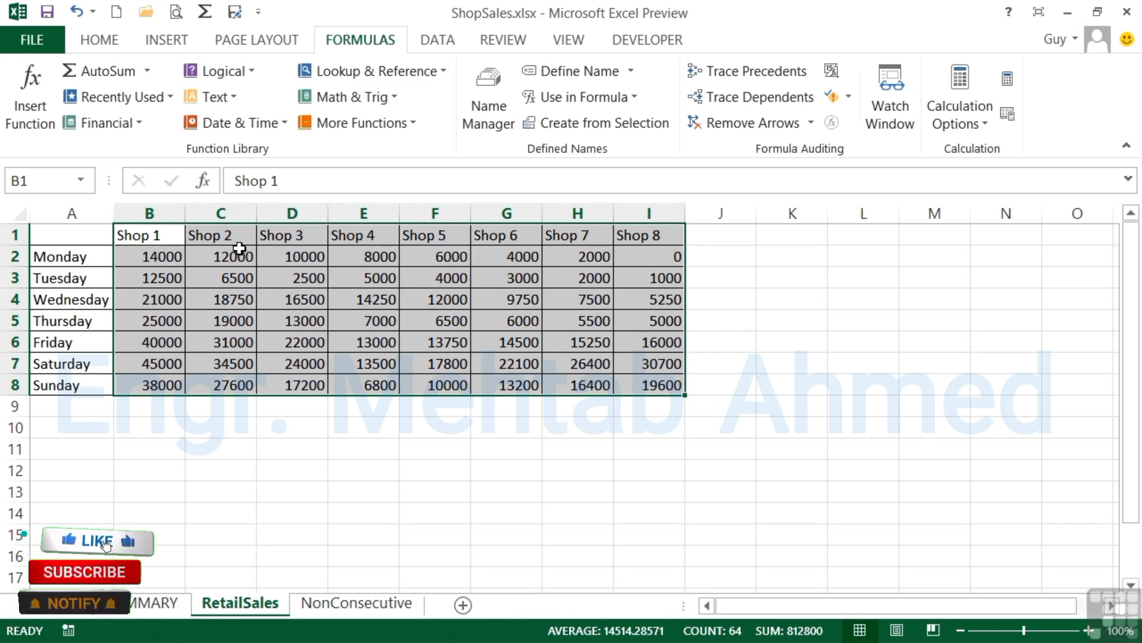
pyautogui.click(629, 129)
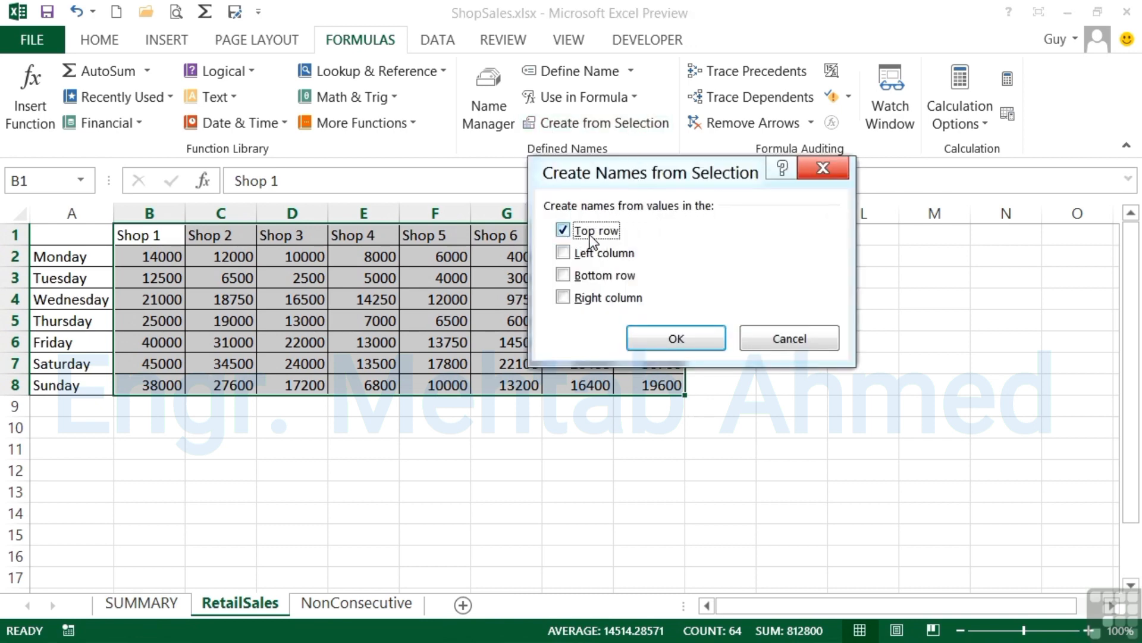
pyautogui.moveTo(643, 173); pyautogui.dragTo(847, 292)
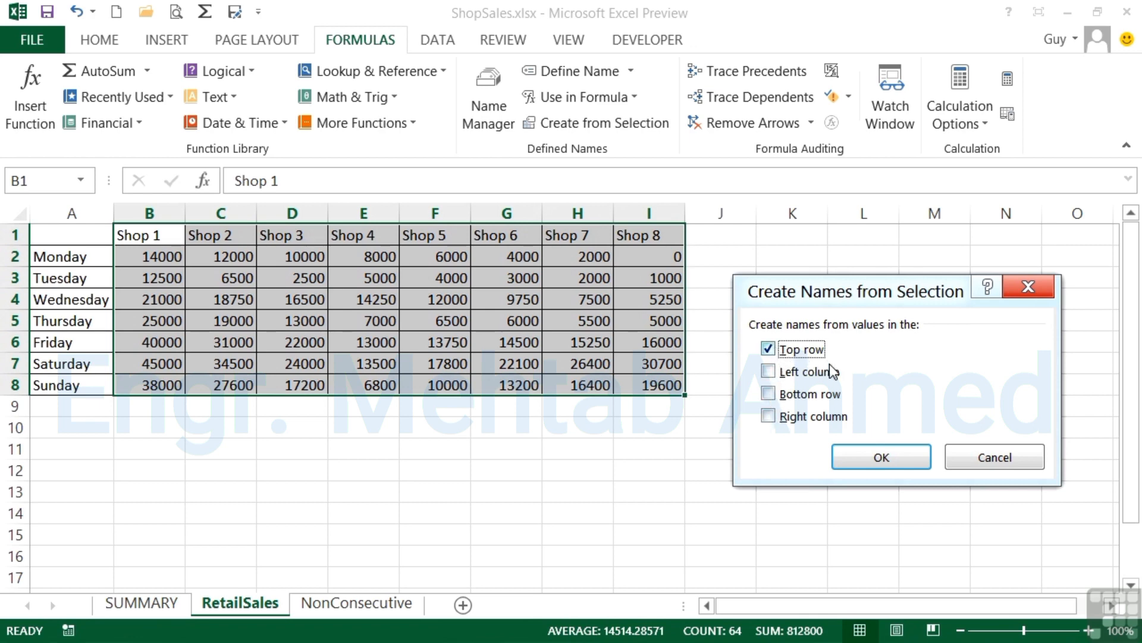
pyautogui.click(872, 462)
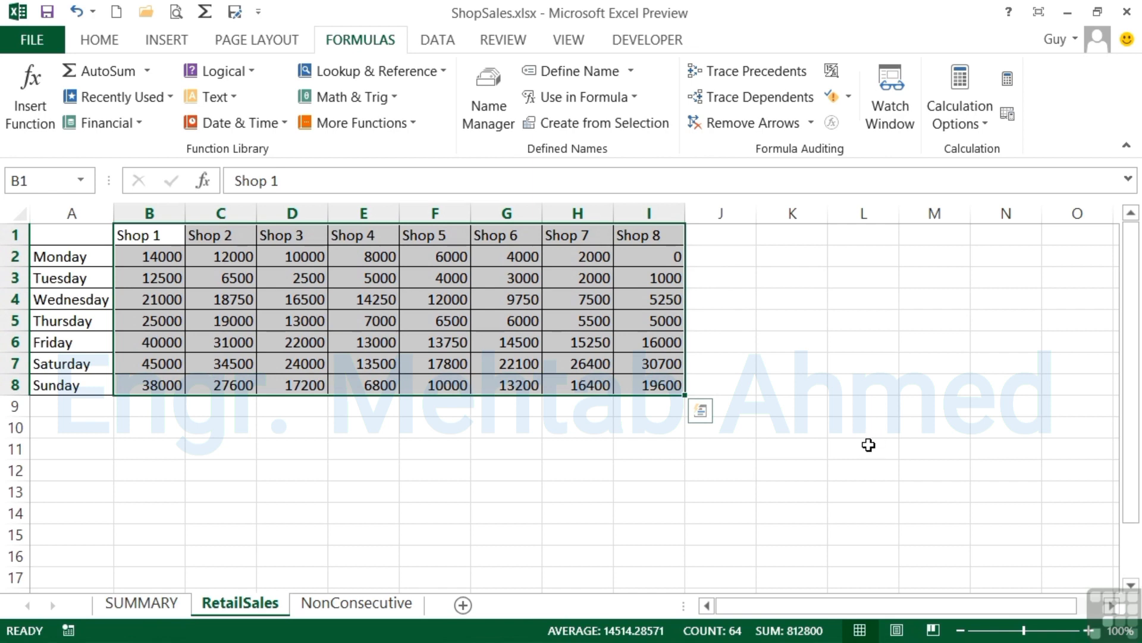
pyautogui.click(487, 99)
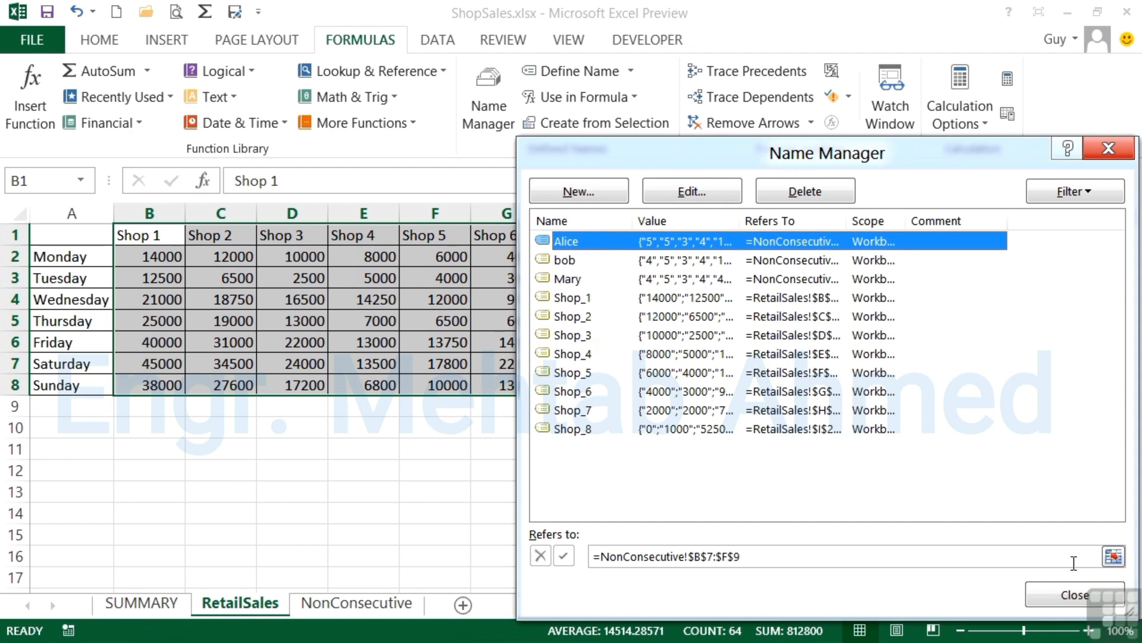
pyautogui.click(1092, 597)
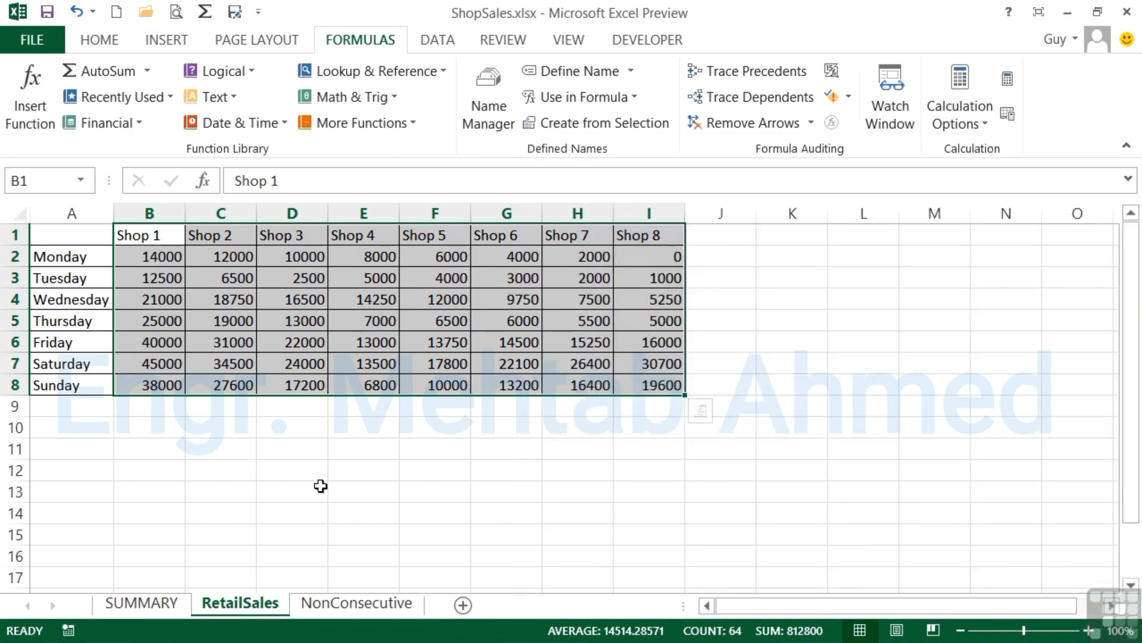
# Step: On SUMMARY, total shop1's sales in B3 with a SUM formula on the named range Shop_1
pyautogui.click(156, 604)
pyautogui.click(149, 284)
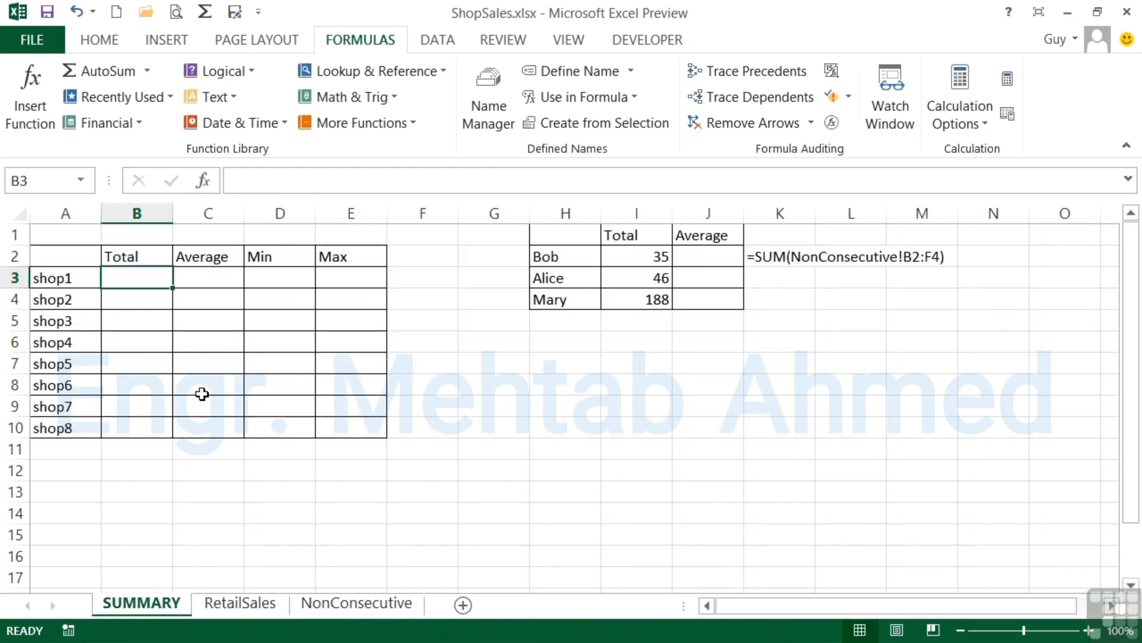
pyautogui.write('=sum')
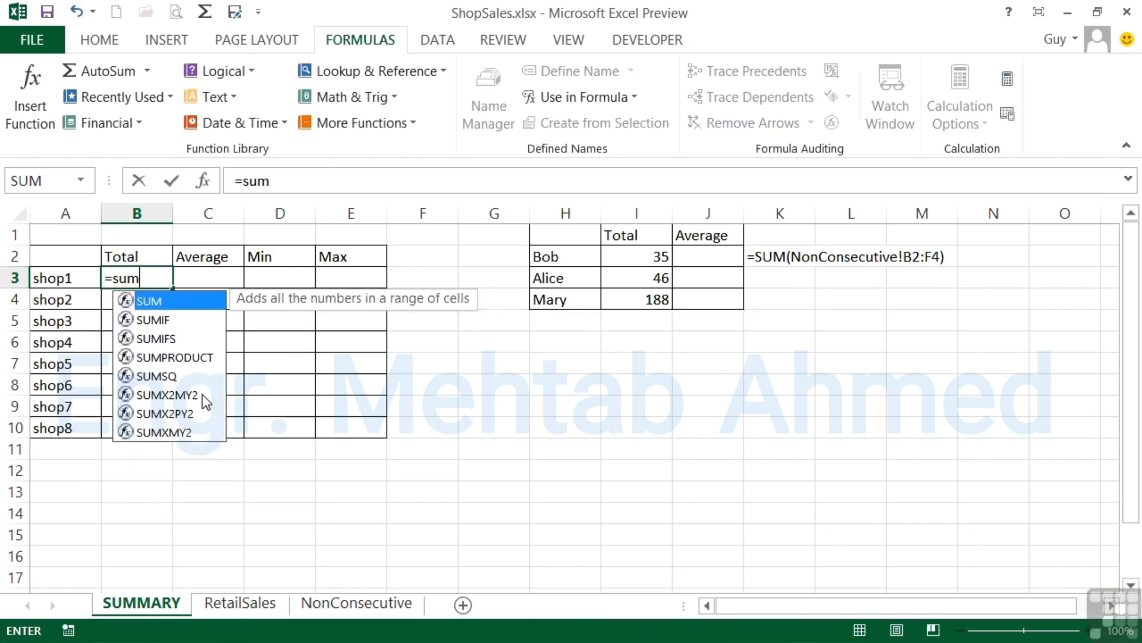
pyautogui.write('(shop')
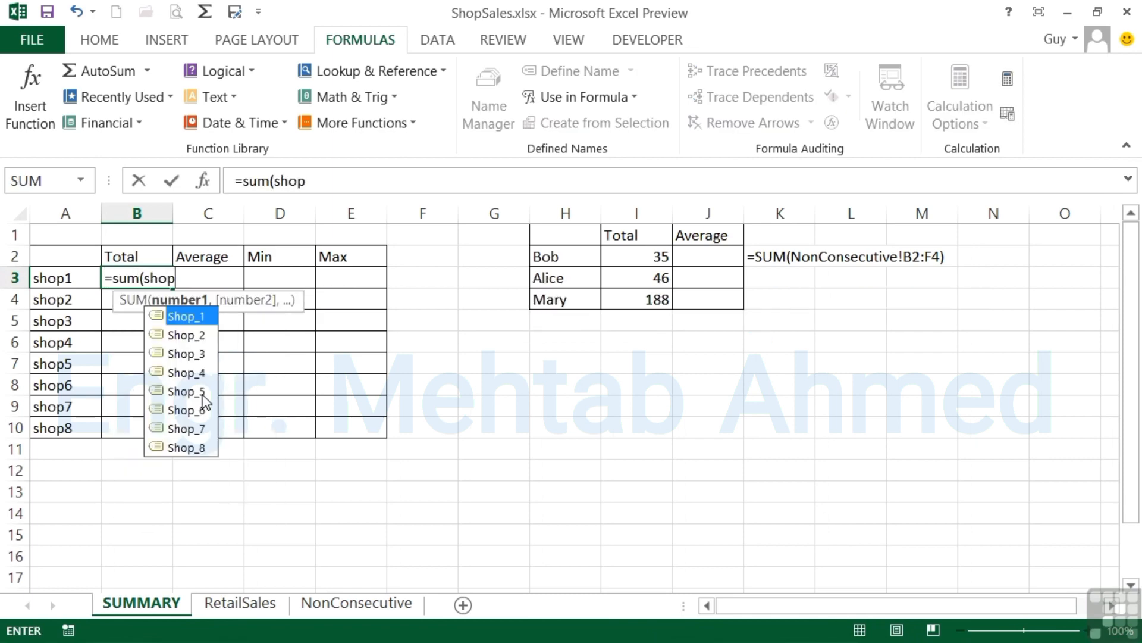
pyautogui.doubleClick(180, 317)
pyautogui.press('Tab')
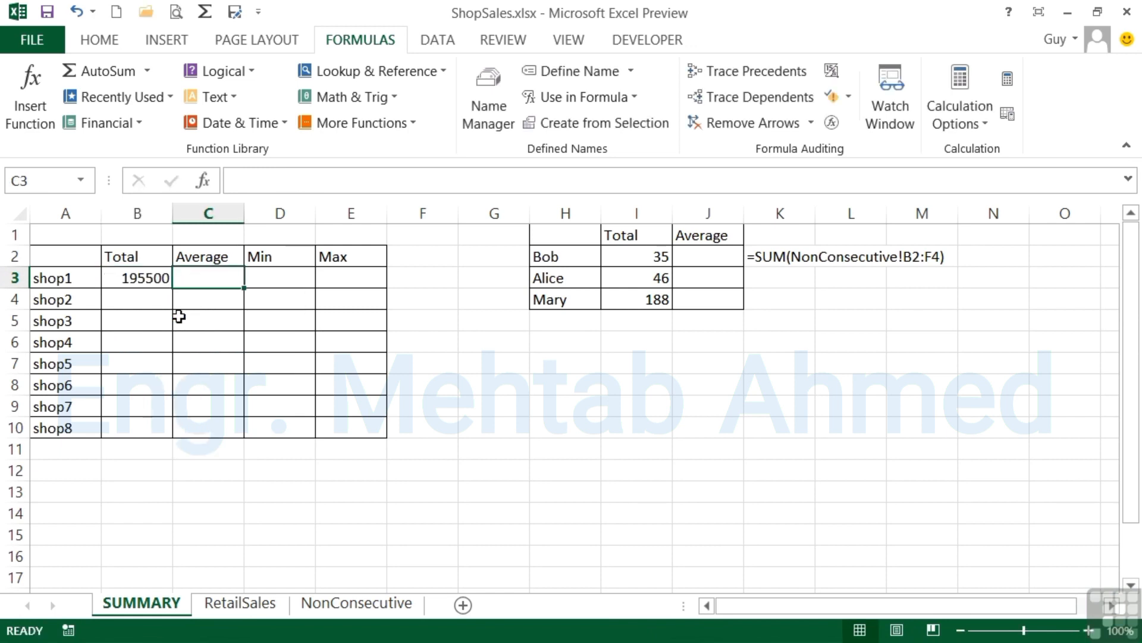
# Step: Calculate shop1's average in C3 with an AVERAGE formula on the named range Shop_1
pyautogui.write('=averag')
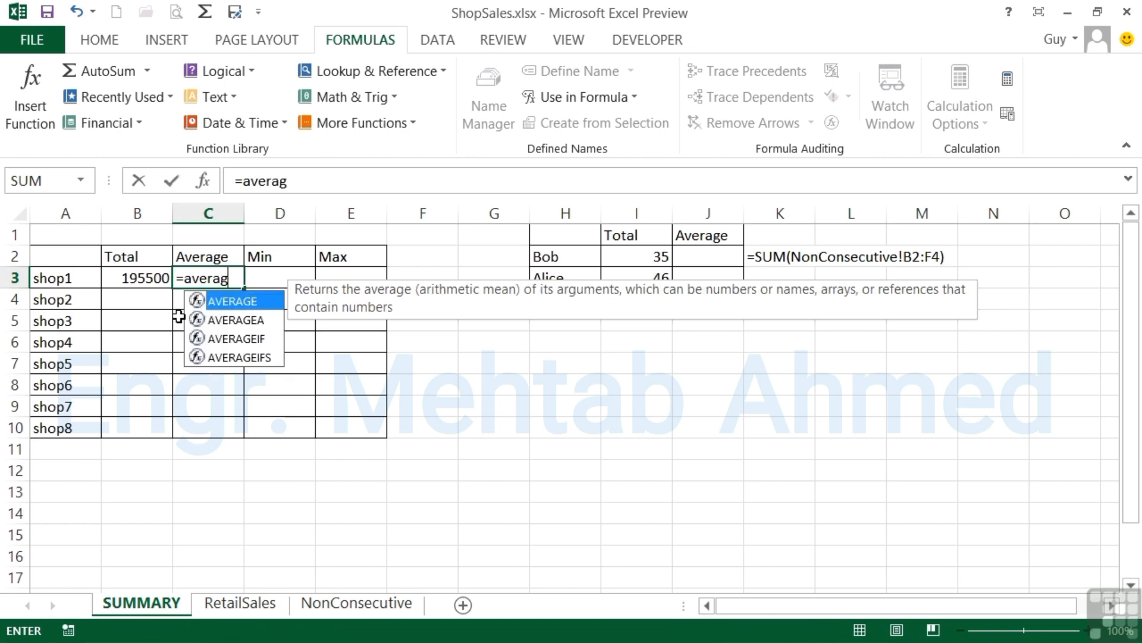
pyautogui.write('e(shop')
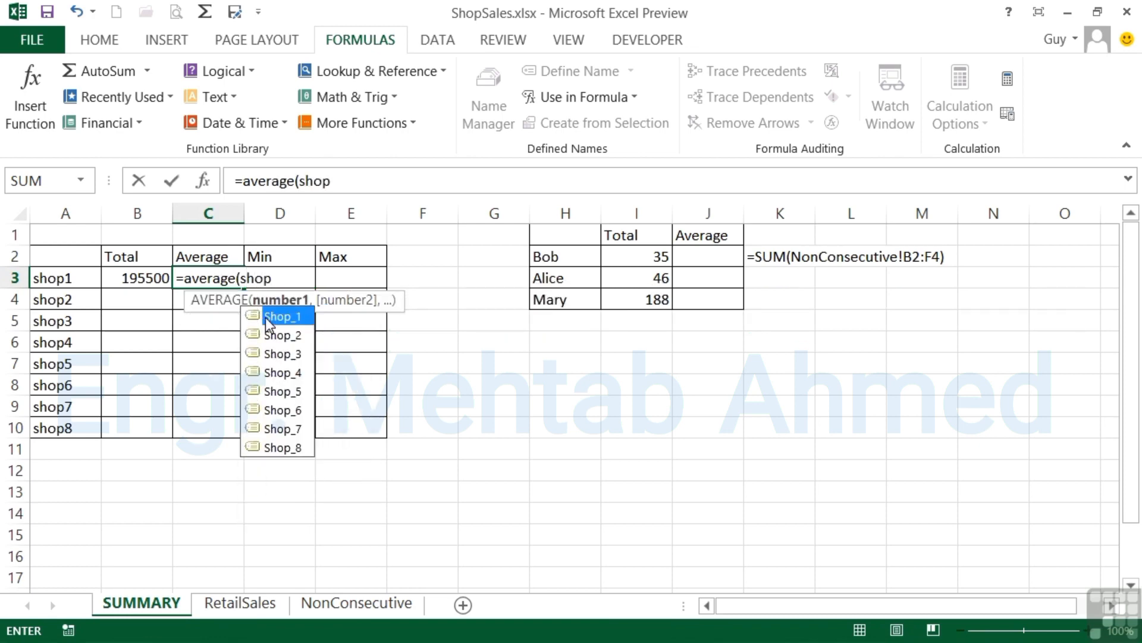
pyautogui.doubleClick(280, 317)
pyautogui.press('Return')
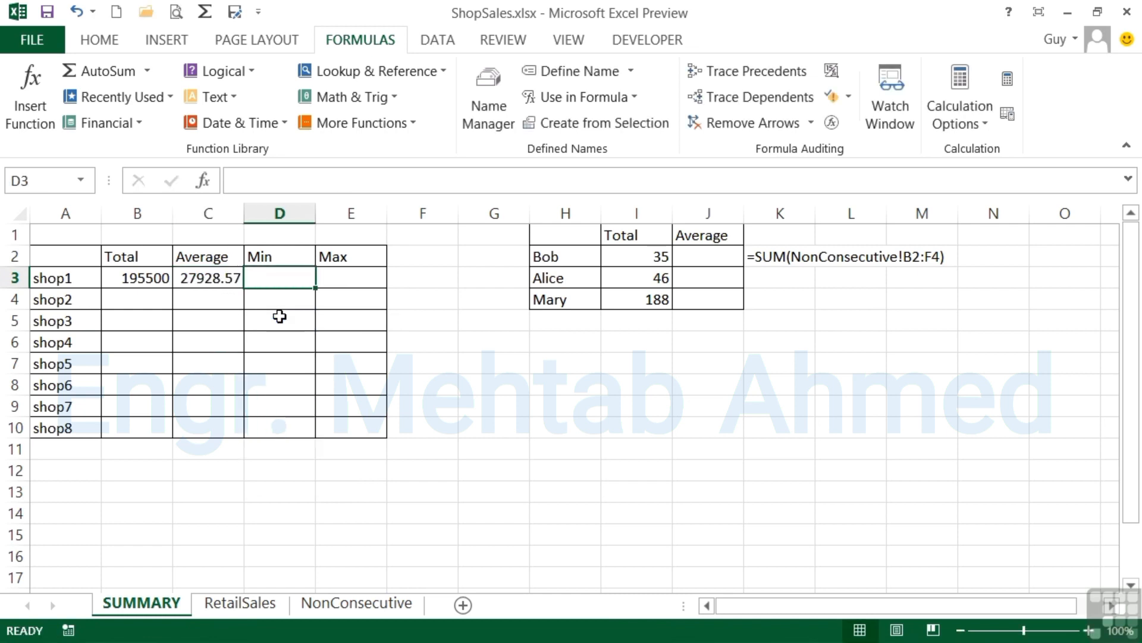
# Step: Find shop1's minimum in D3 with a MIN formula on the named range Shop_1
pyautogui.write('=m')
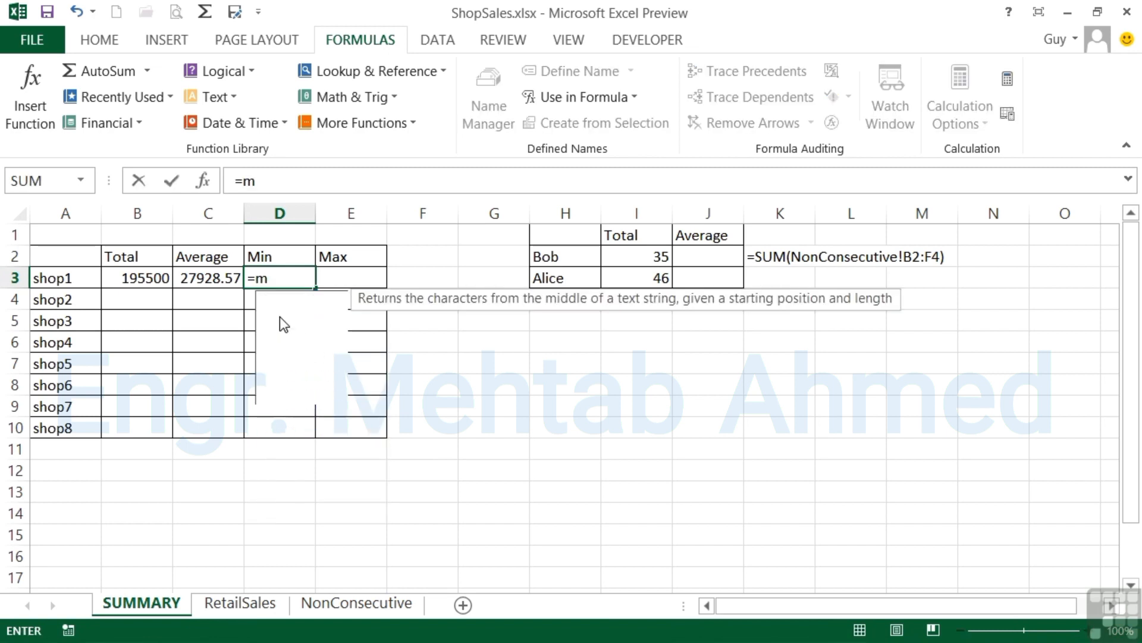
pyautogui.write('in(shop')
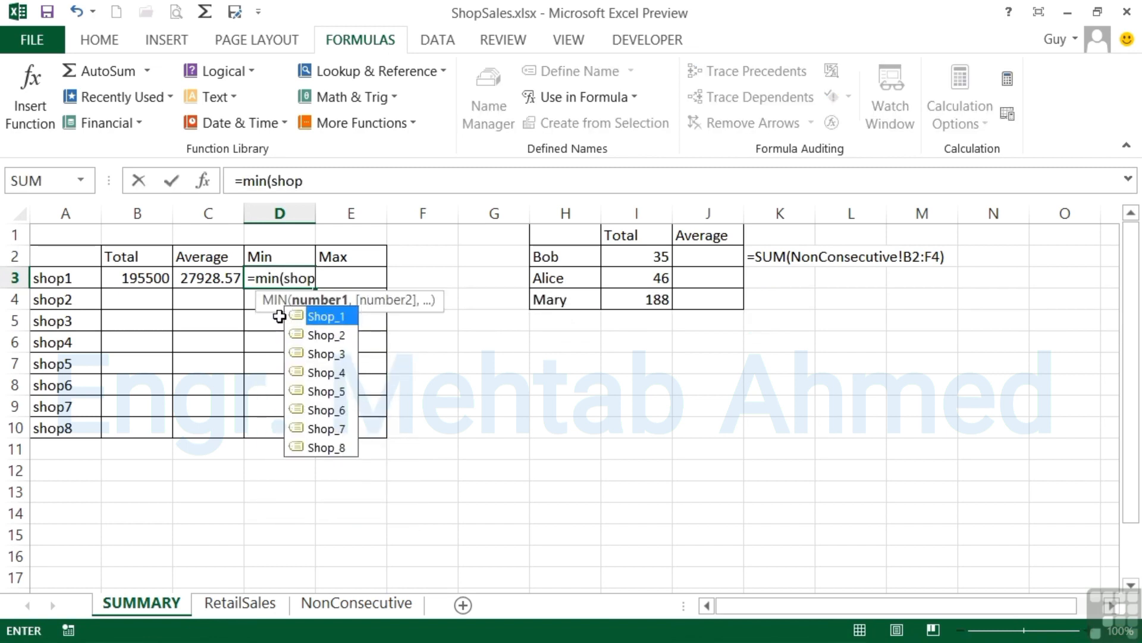
pyautogui.doubleClick(279, 314)
pyautogui.press('Return')
# Step: Find shop1's maximum in E3 with a MAX formula on the named range Shop_1
pyautogui.write('=')
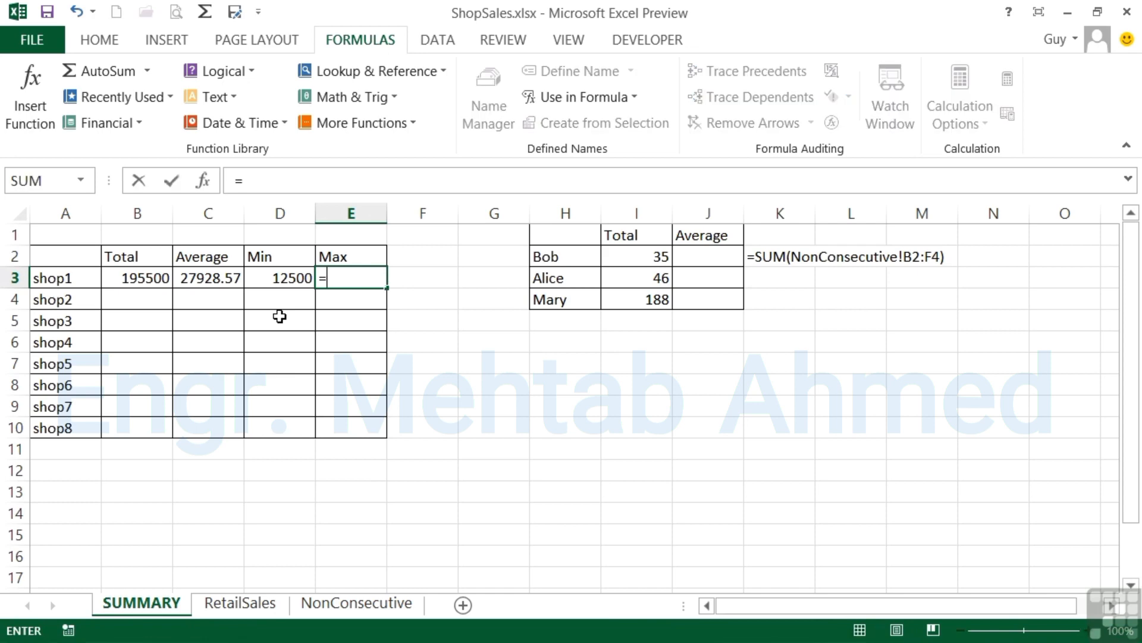
pyautogui.write('max(shop')
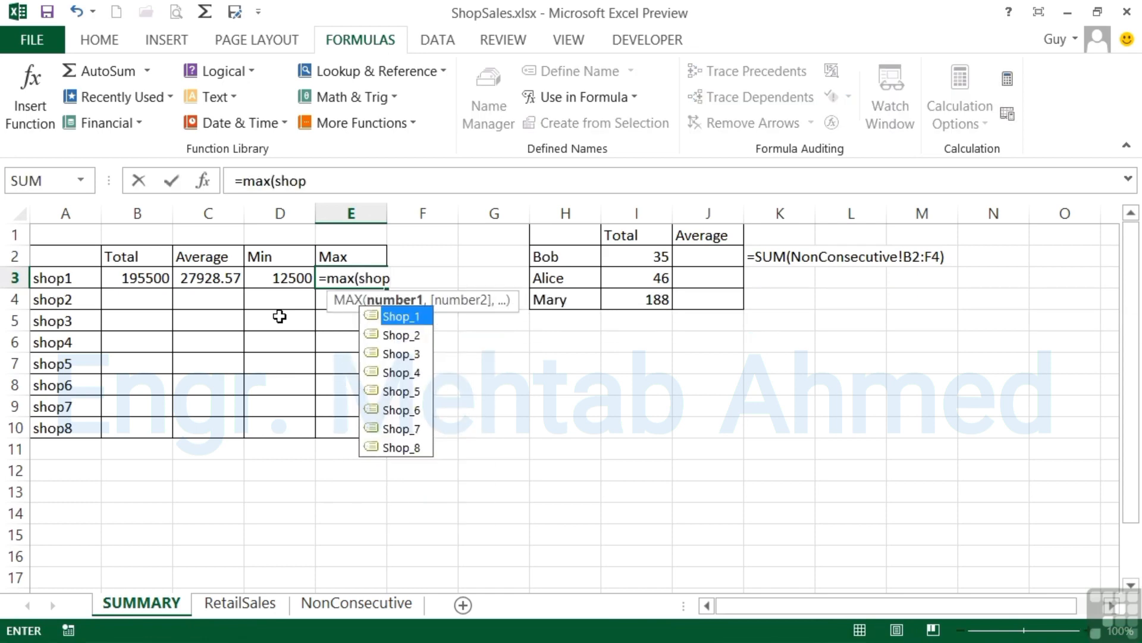
pyautogui.doubleClick(398, 312)
pyautogui.write(')')
pyautogui.press('Return')
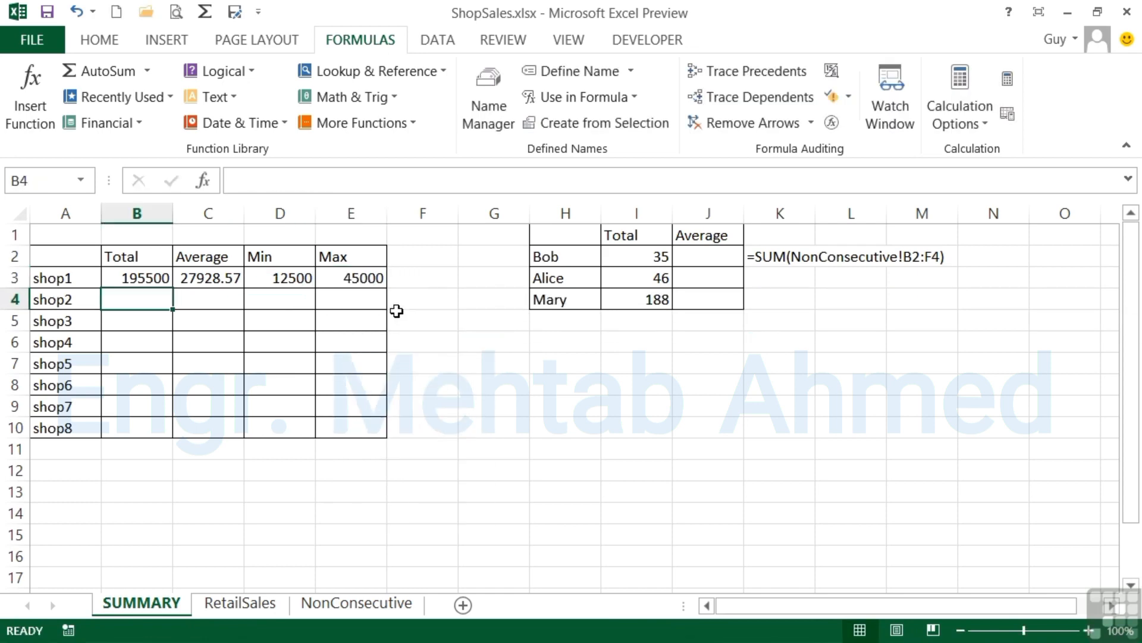